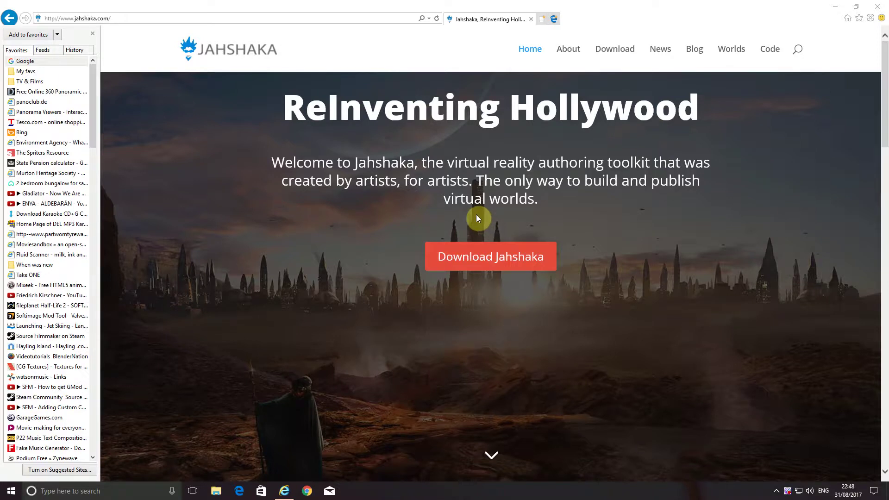
Look through the Jahshaka home page, covering the introduction and supported platforms
scroll(477, 216, "down", 2)
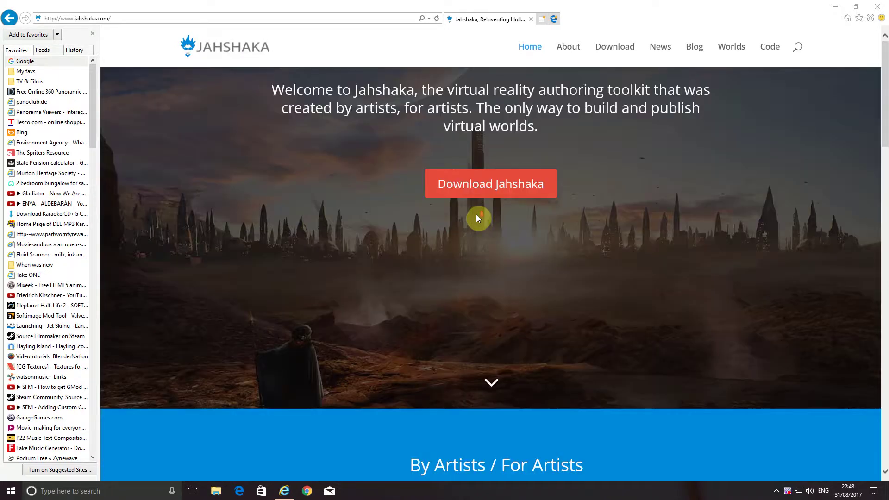
scroll(477, 216, "down", 5)
scroll(476, 216, "down", 3)
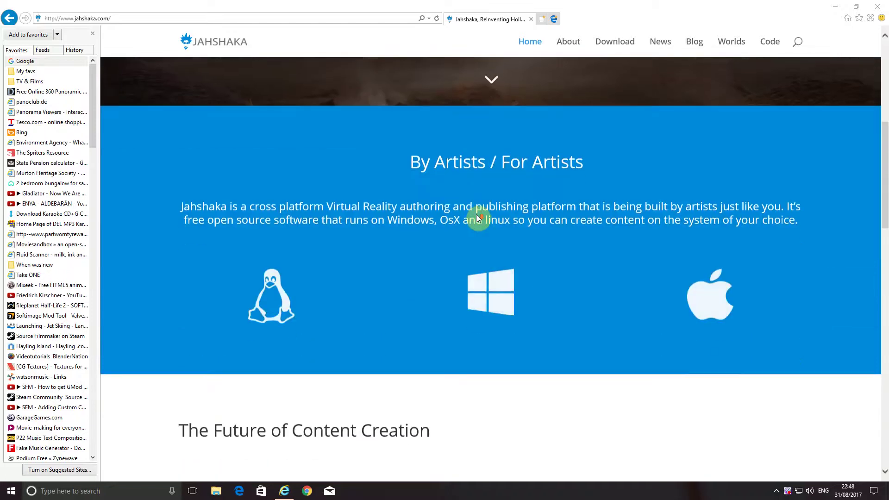
scroll(478, 217, "up", 3)
scroll(478, 217, "up", 4)
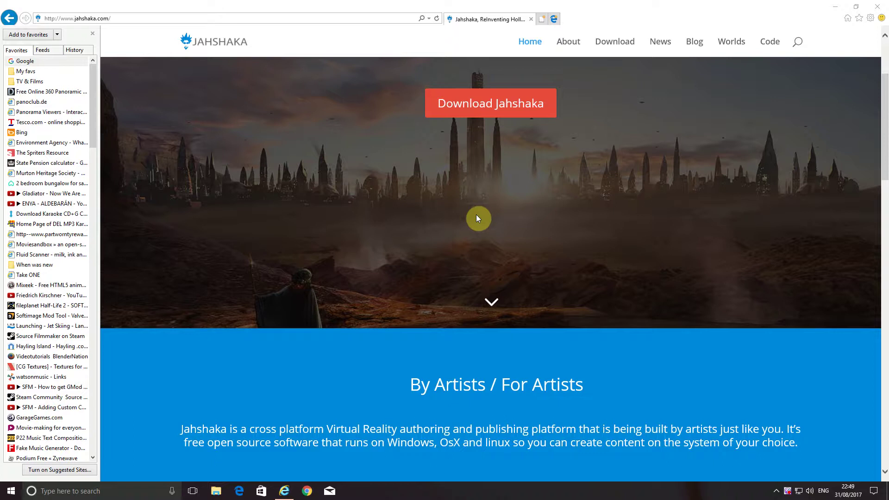
Open the Jahshaka download page and review the available 3.0 Beta and 2.0 versions
left_click(614, 43)
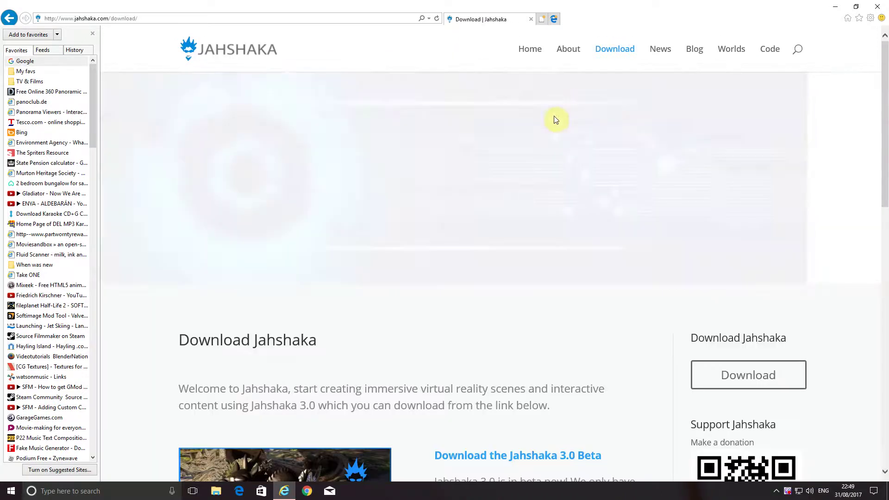
scroll(523, 213, "down", 4)
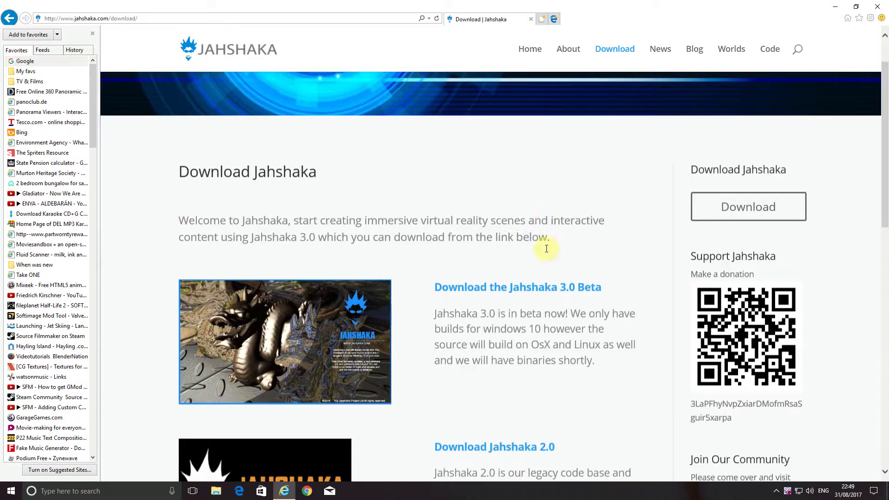
scroll(546, 249, "down", 2)
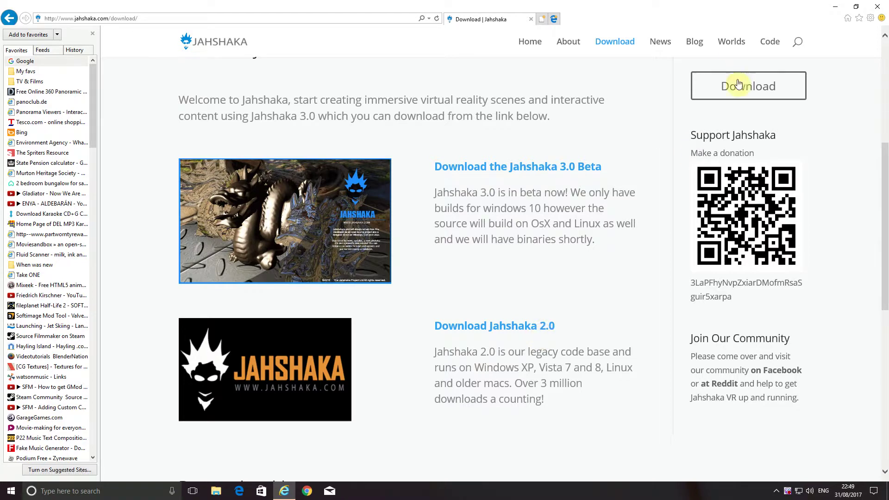
Open the Worlds page and look through the gallery of sample worlds
left_click(731, 42)
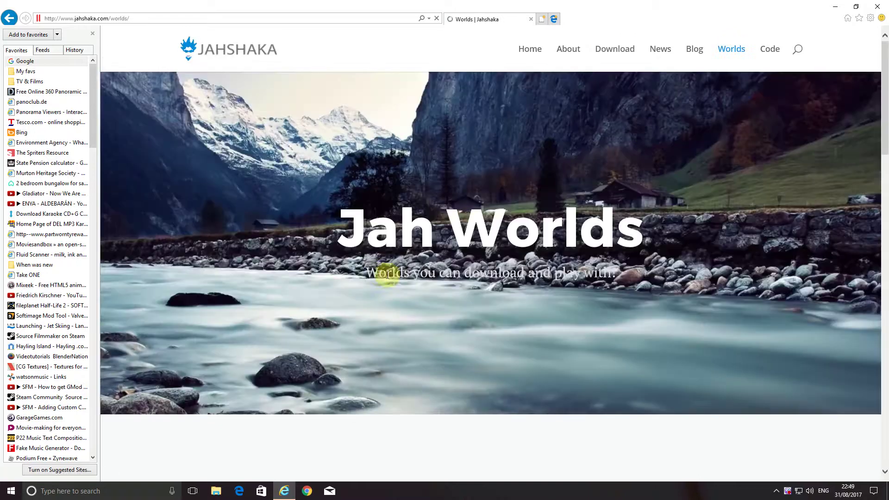
left_click_drag(376, 273, 620, 280)
scroll(600, 312, "down", 7)
scroll(601, 310, "down", 10)
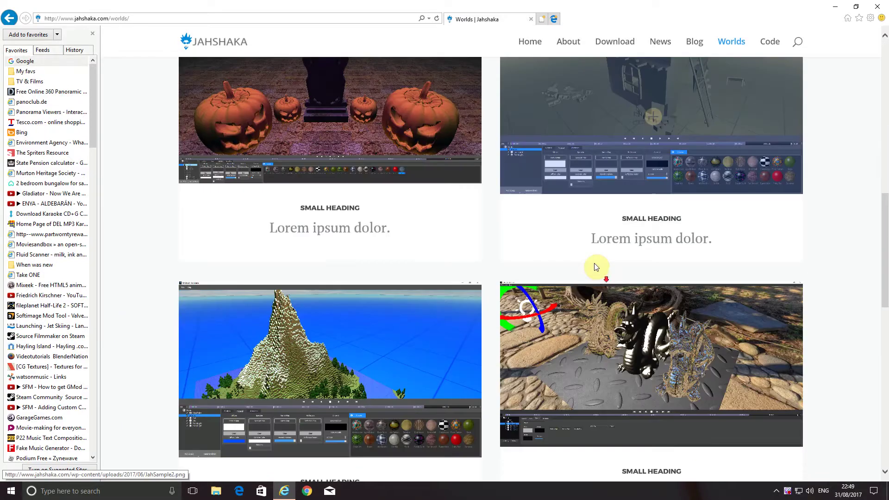
scroll(586, 247, "down", 7)
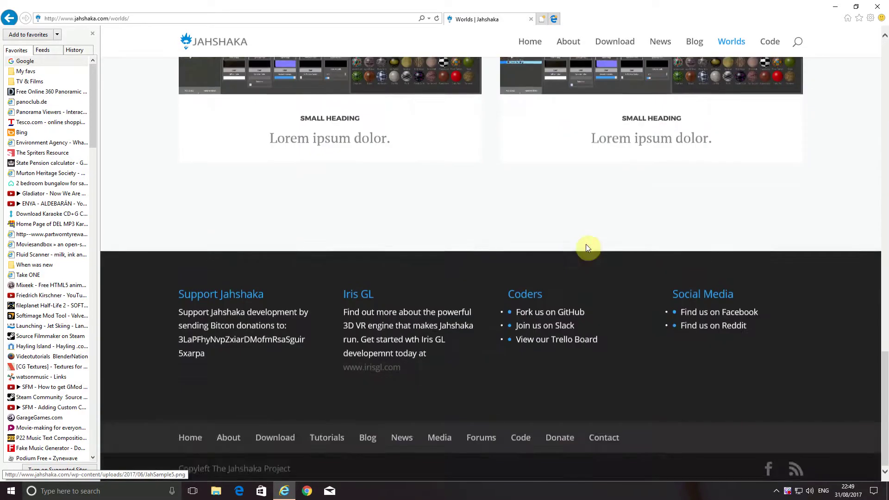
scroll(589, 243, "up", 3)
scroll(653, 172, "up", 3)
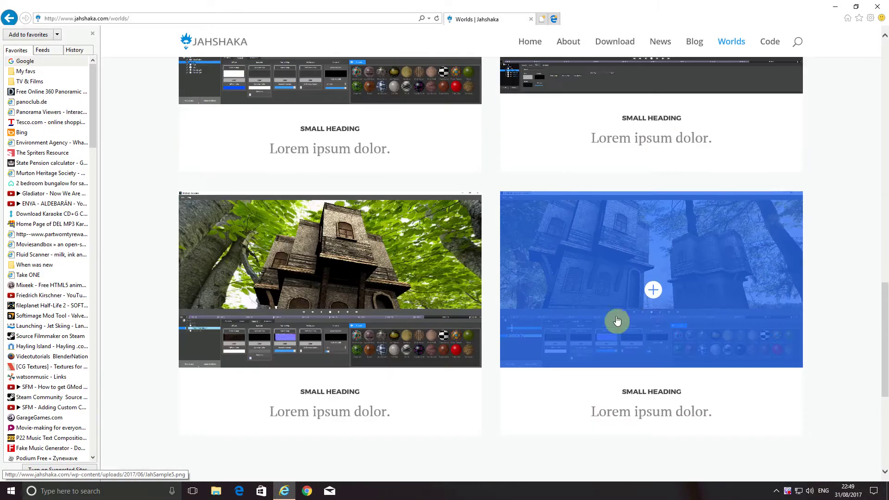
Enlarge the sample world screenshot showing two stone buildings, examine its interface, and close it
left_click(650, 285)
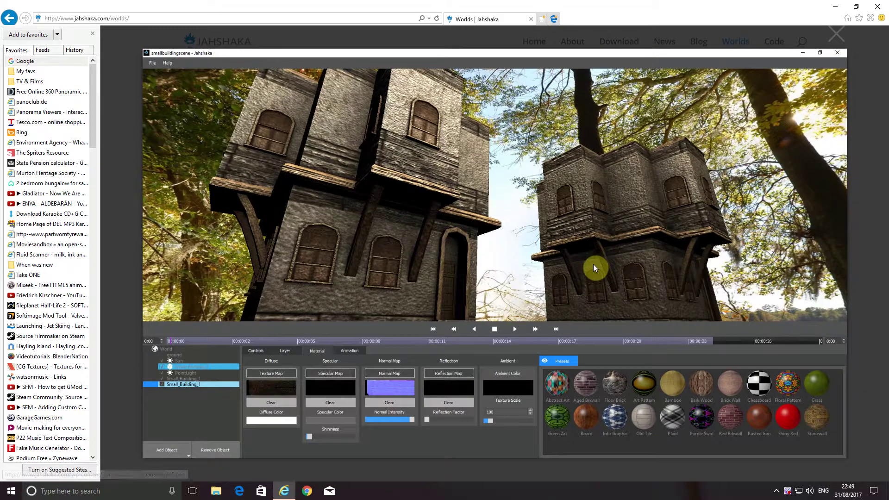
right_click(593, 265)
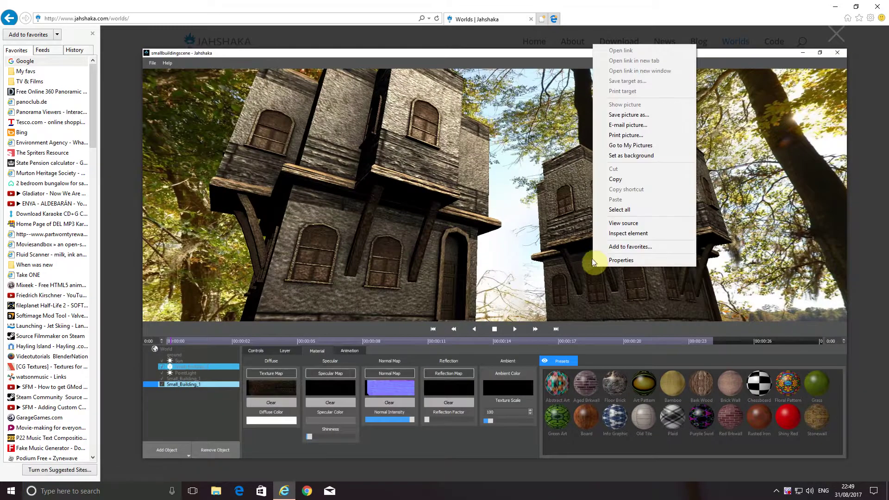
left_click(823, 80)
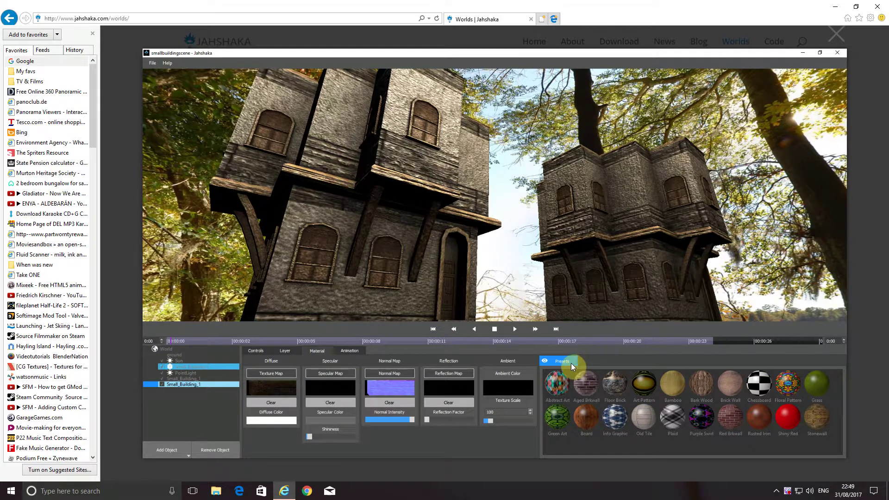
left_click(838, 53)
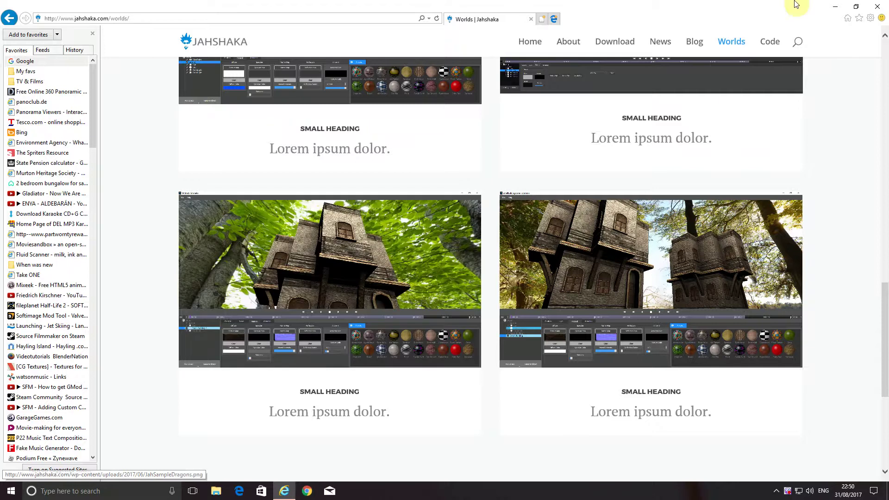
Minimize the browser, launch Jahshaka VR from the desktop, and apply the Grass material preset to the Ground object
left_click(835, 8)
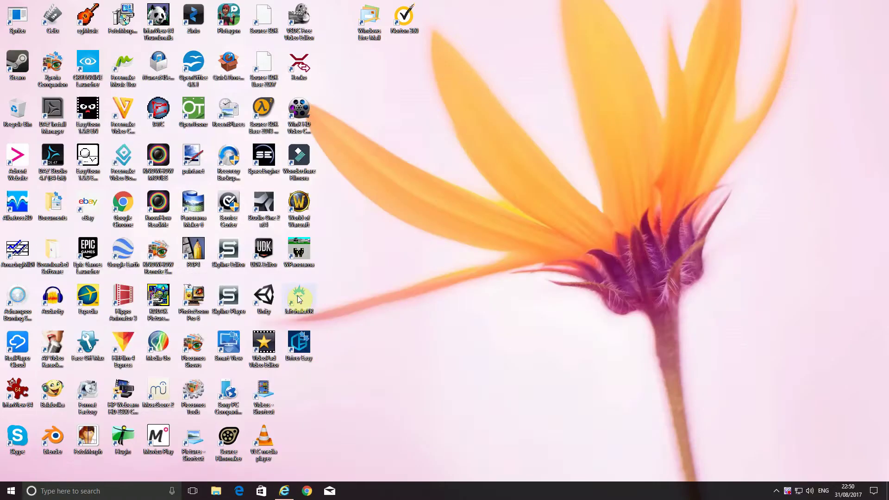
double_click(297, 299)
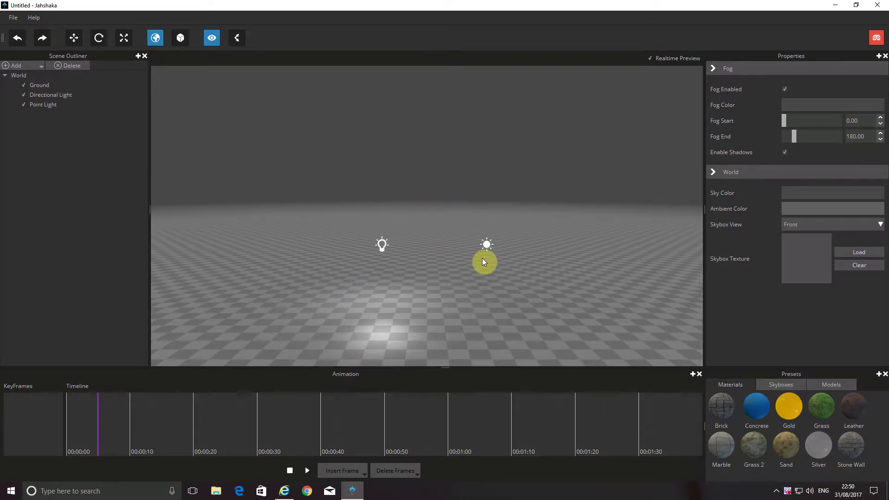
left_click(45, 87)
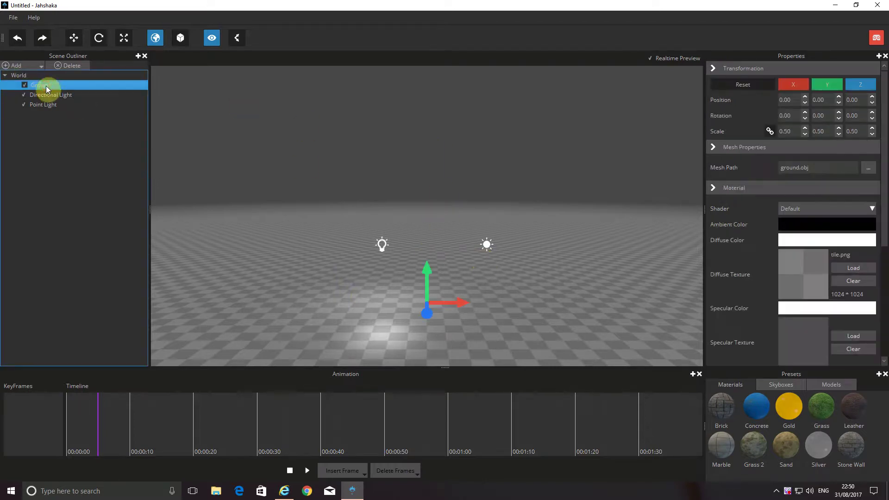
double_click(820, 417)
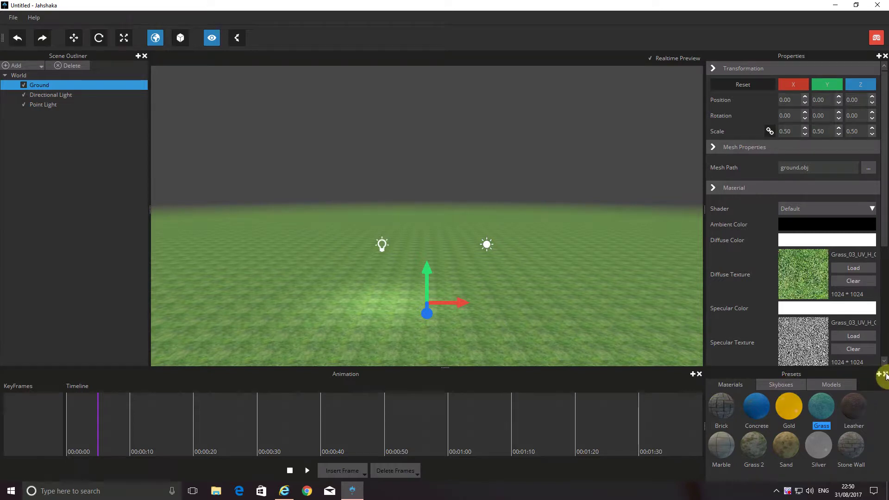
Close and restore the Presets panel, and widen it toward the animation timeline
left_click(885, 374)
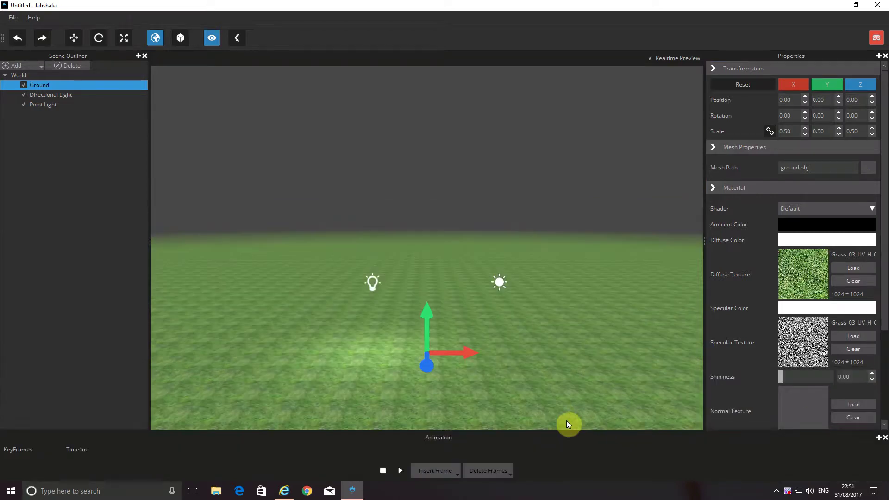
right_click(517, 40)
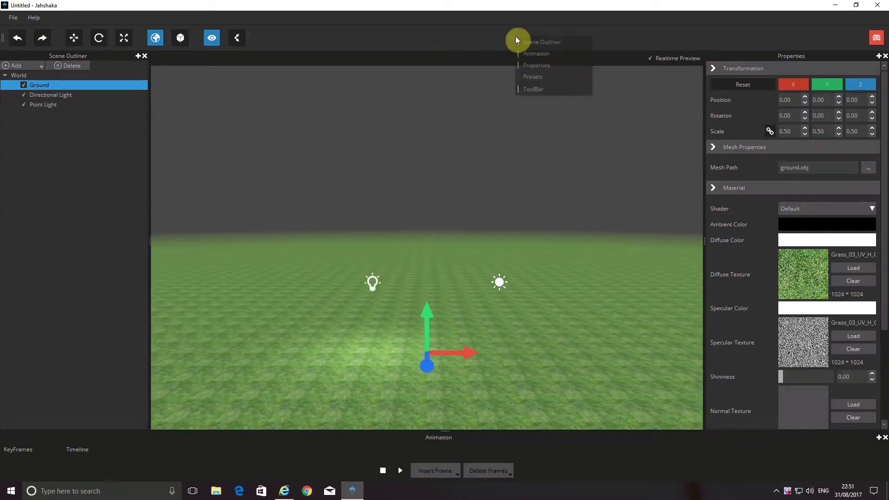
left_click(520, 79)
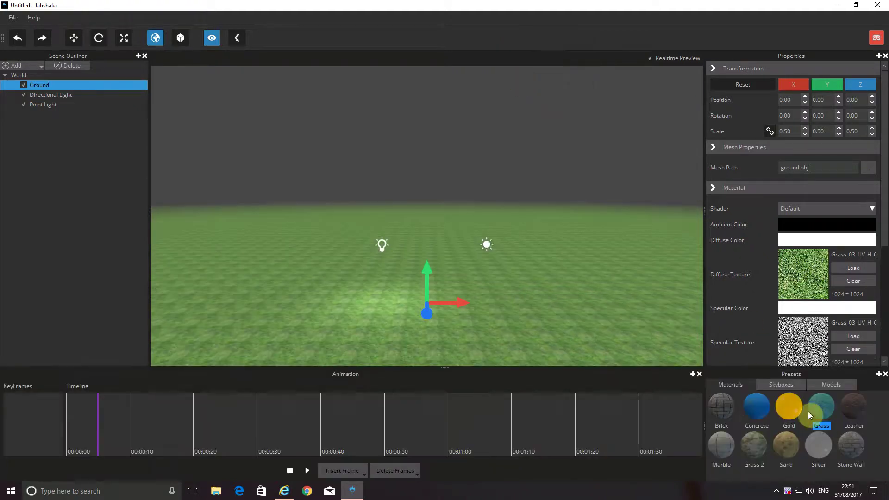
left_click_drag(692, 423, 570, 423)
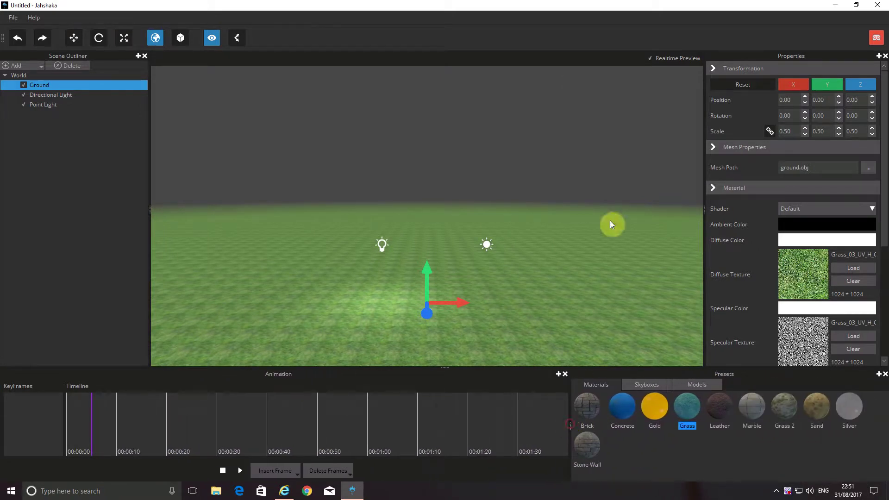
Try the Cove and Dessert skybox presets, and apply the Bay skybox to the scene
left_click(654, 385)
left_click(590, 406)
left_click(590, 406)
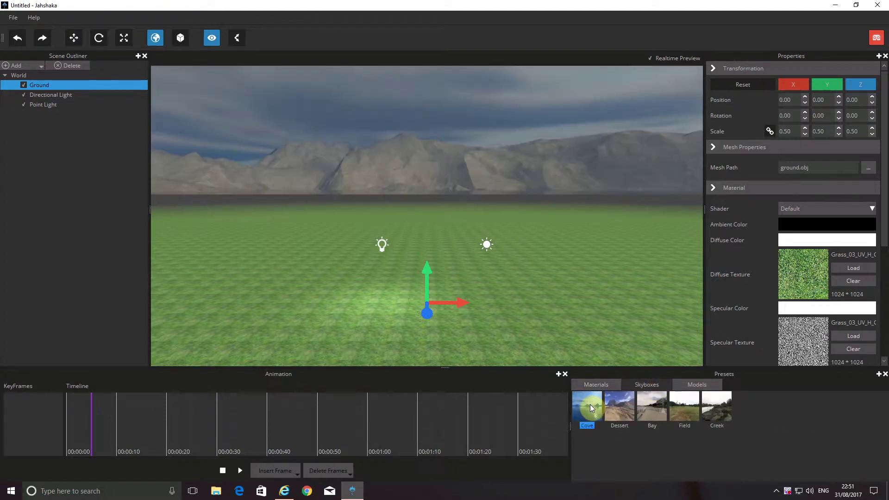
left_click(621, 405)
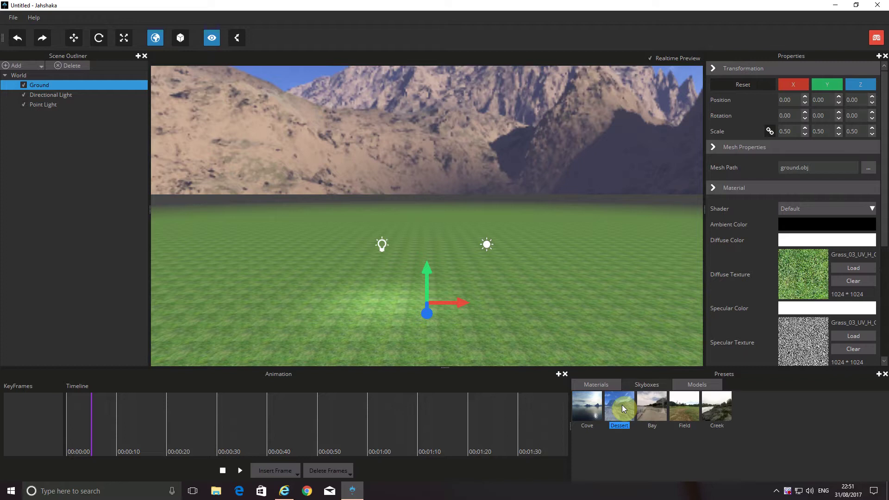
left_click(650, 411)
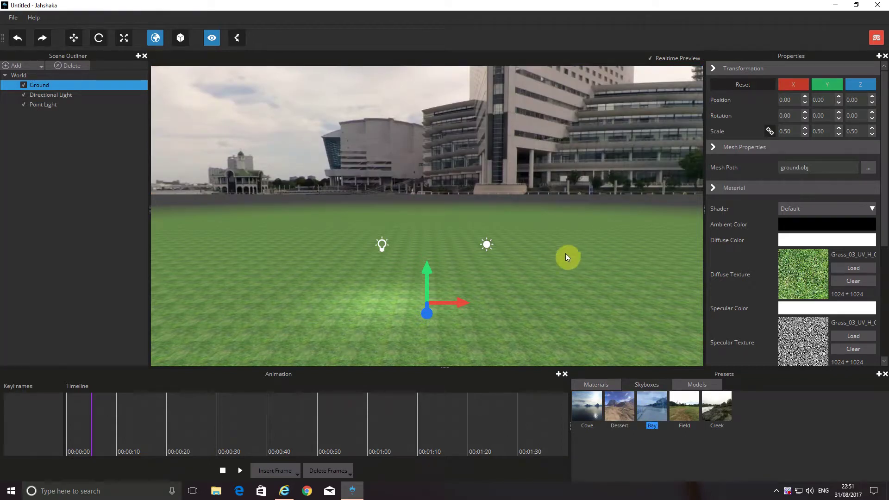
right_click_drag(557, 245, 526, 232)
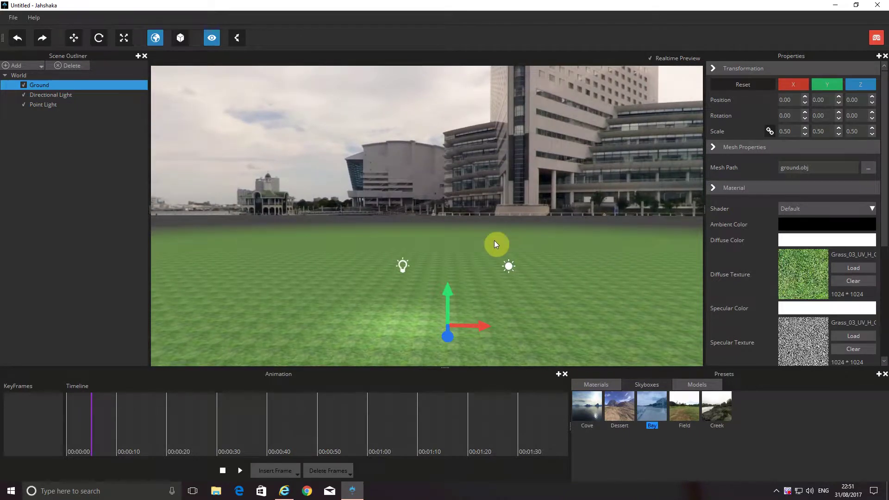
scroll(494, 240, "down", 5)
scroll(494, 243, "down", 5)
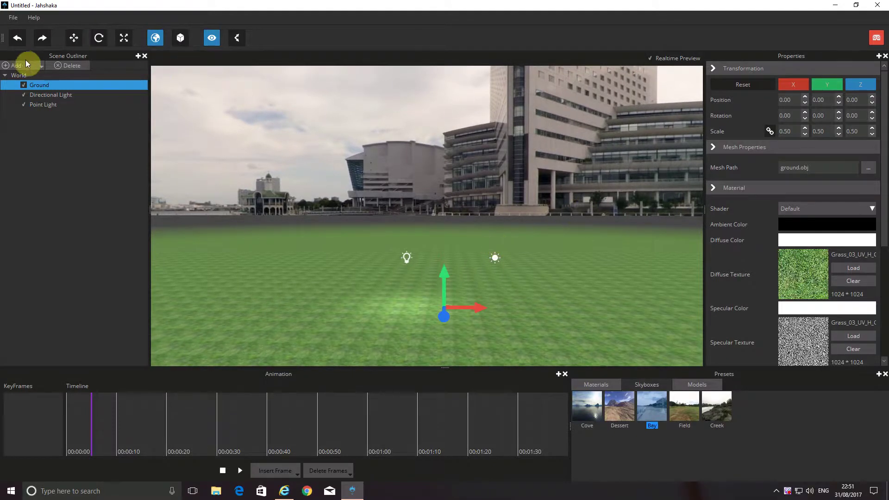
Add a sphere primitive to the scene
left_click(42, 68)
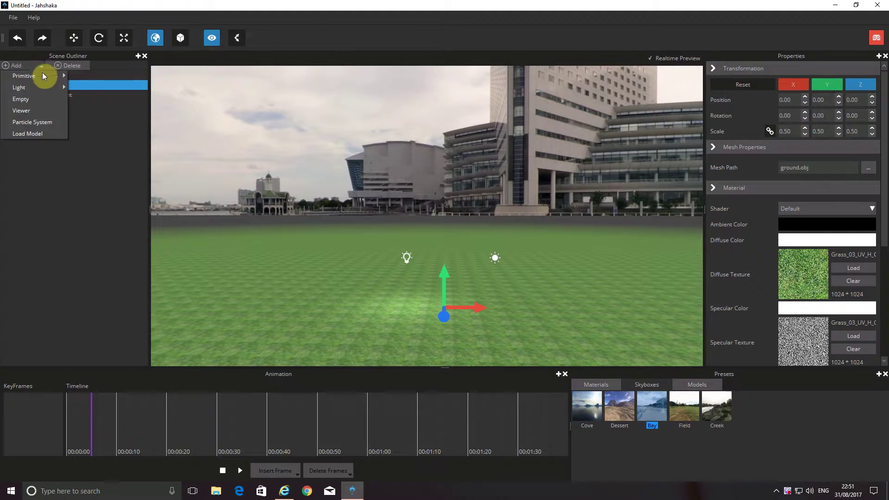
mouse_move(43, 75)
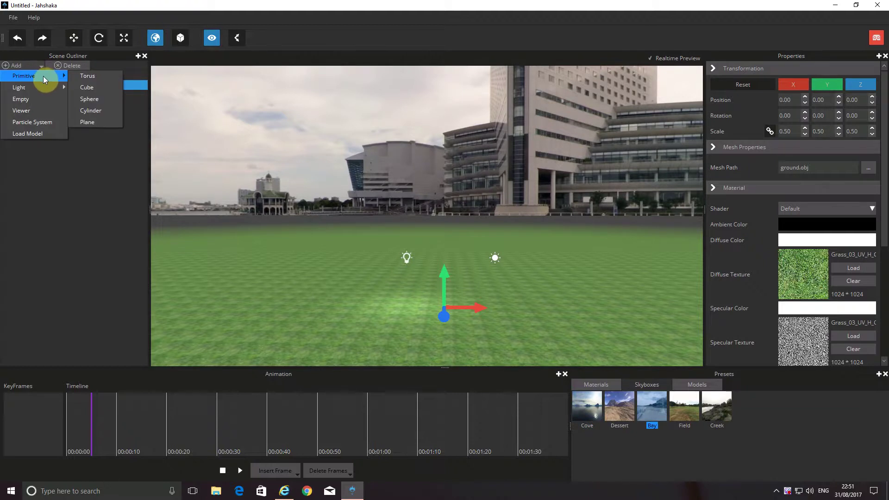
left_click(86, 99)
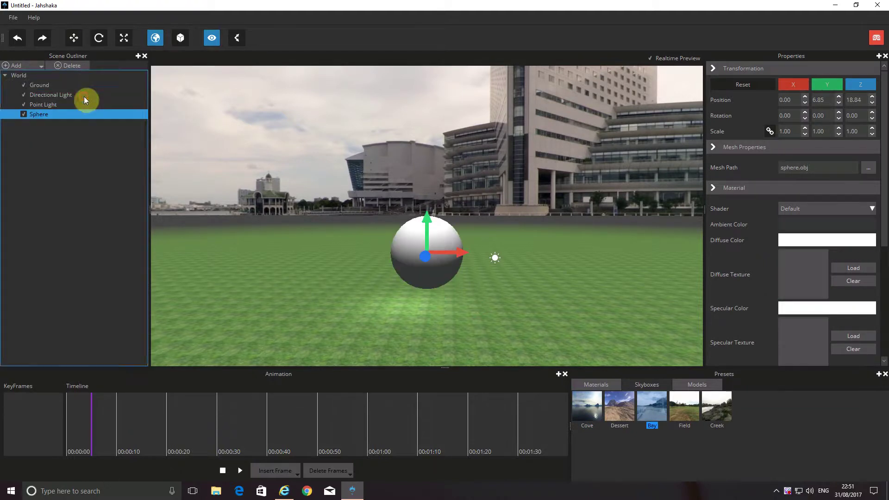
Set the sphere's diffuse color to pink, #ff2a6d
left_click(827, 240)
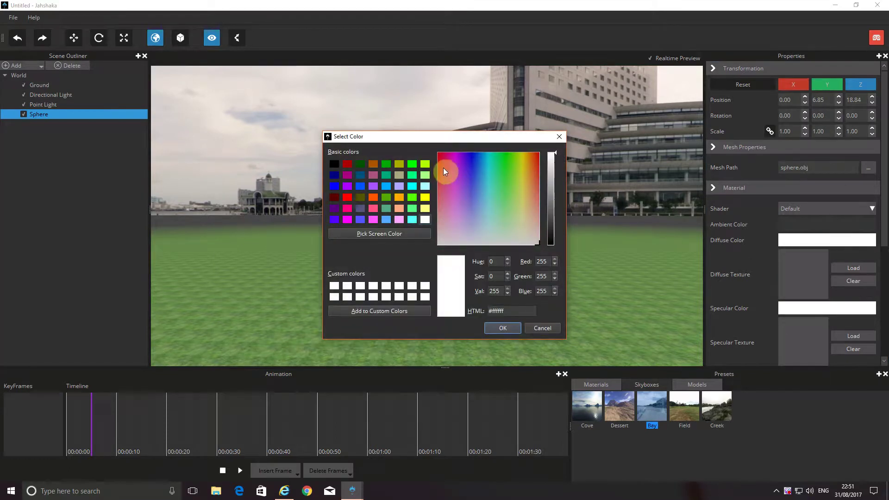
left_click(443, 167)
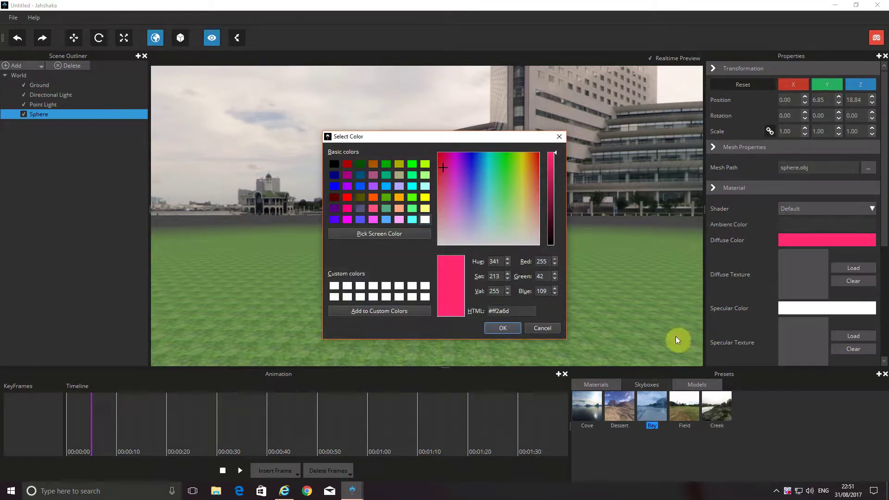
left_click(504, 329)
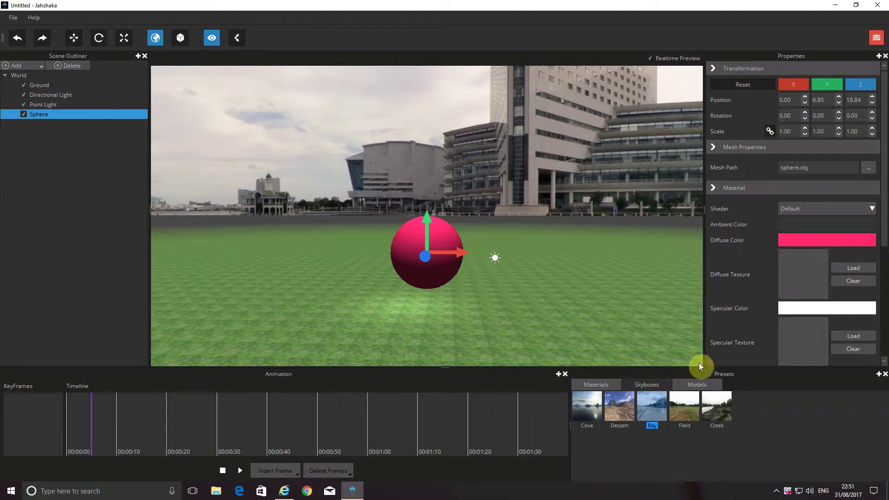
Apply the Brick material preset to the sphere
left_click(595, 384)
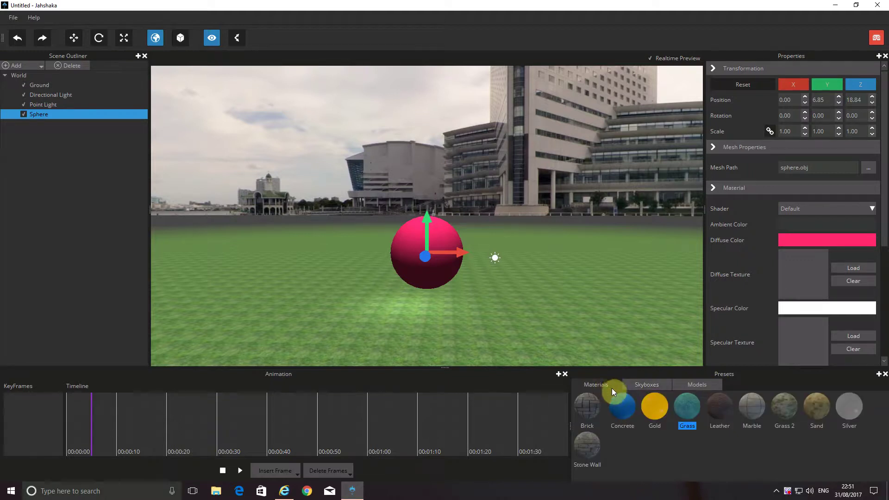
double_click(586, 407)
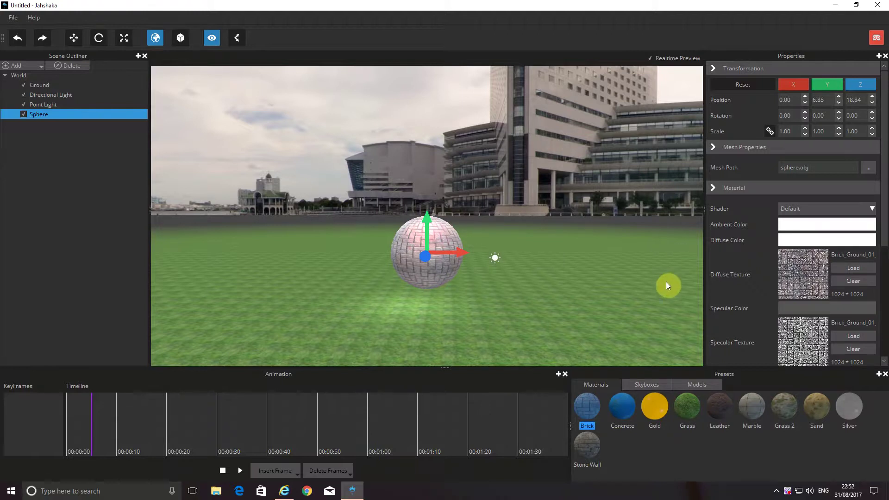
left_click(712, 188)
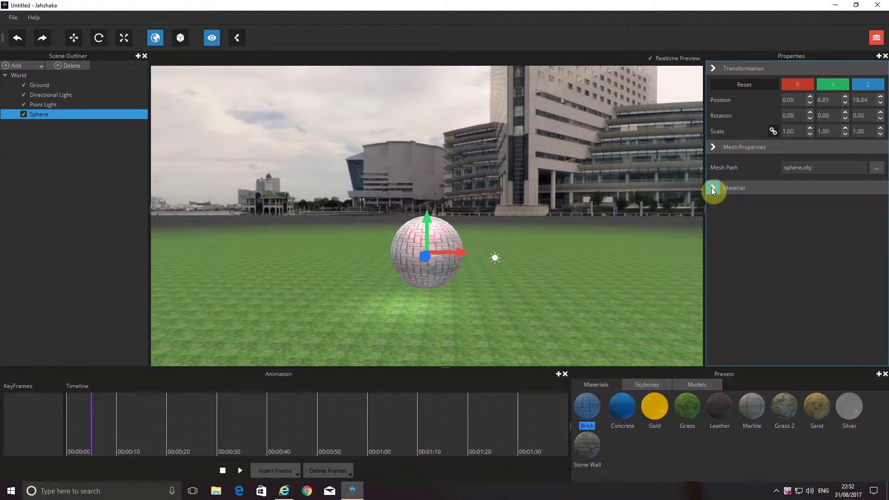
left_click(713, 151)
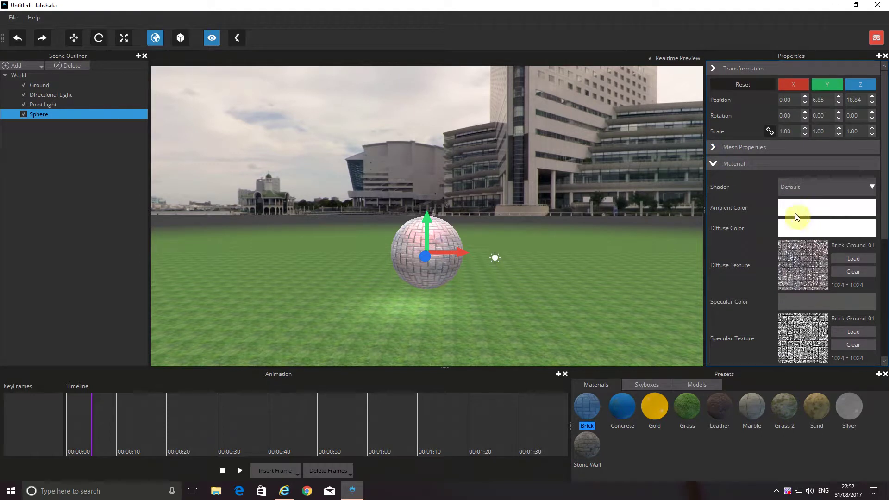
scroll(771, 291, "down", 4)
scroll(771, 290, "up", 5)
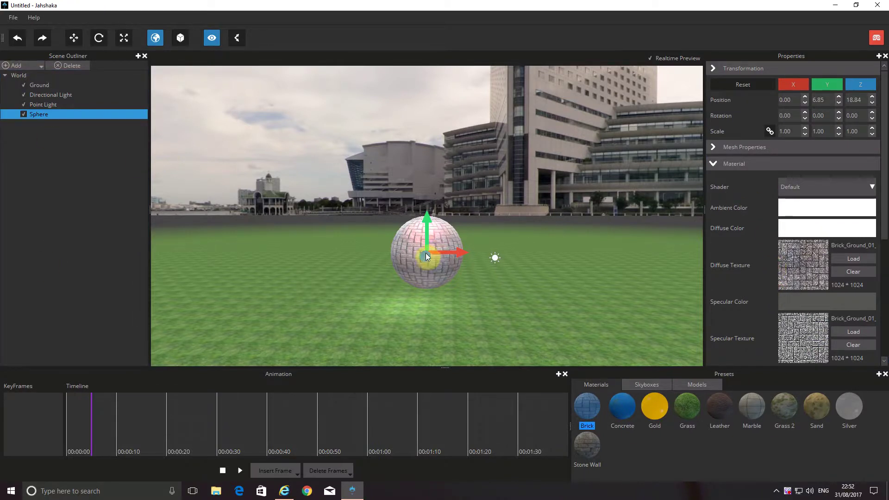
Move the brick sphere along its Z axis closer to the camera above the grass
left_click_drag(425, 258, 424, 282)
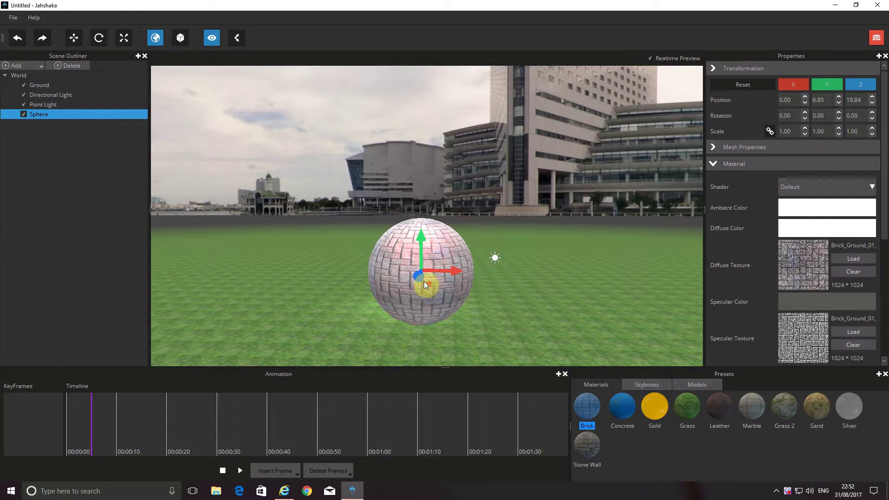
scroll(423, 282, "up", 5)
scroll(430, 260, "down", 5)
scroll(447, 220, "down", 1)
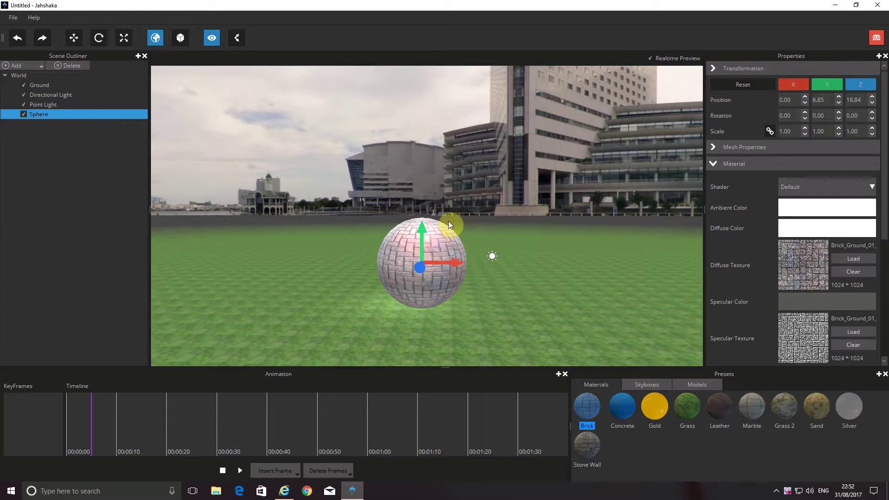
scroll(448, 221, "down", 2)
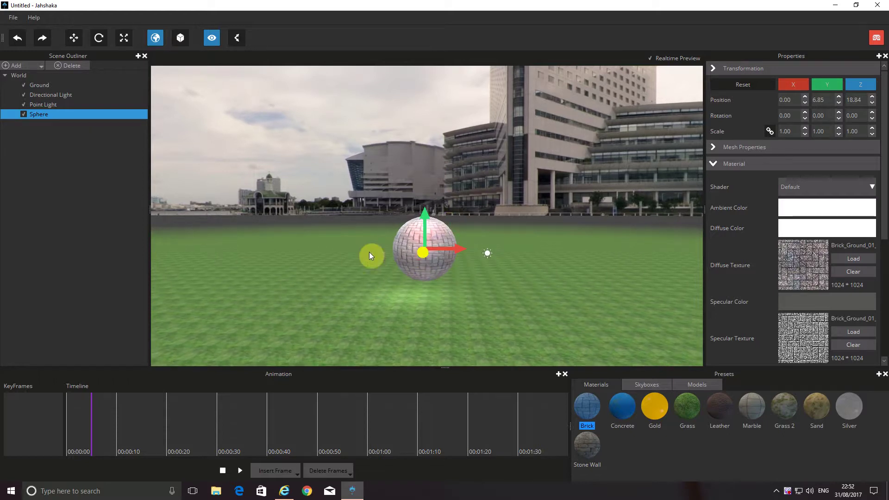
left_click_drag(410, 247, 435, 299)
Insert Scale, Rotation and Location keyframes for the sphere at about 5 seconds on the timeline
left_click(62, 391)
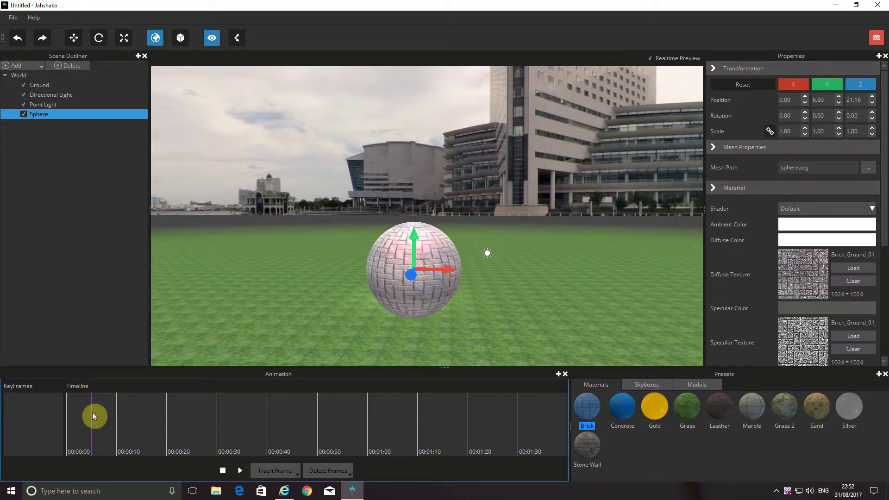
left_click(291, 471)
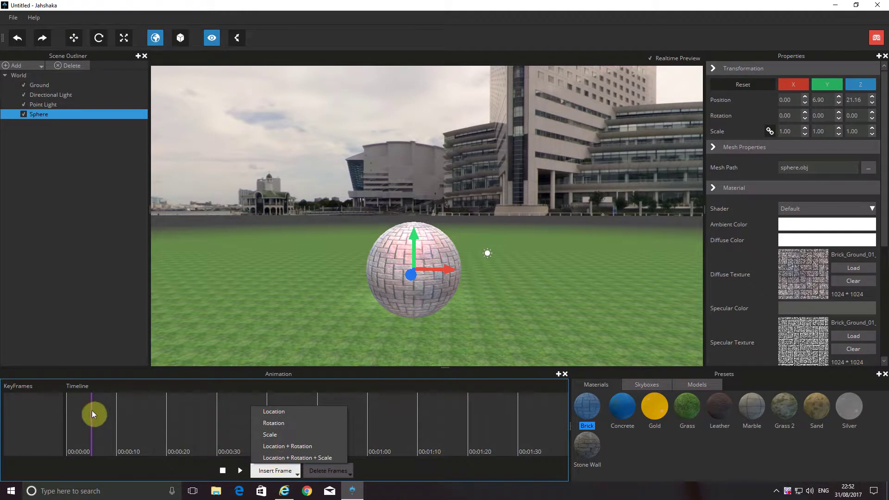
left_click(287, 458)
left_click(285, 468)
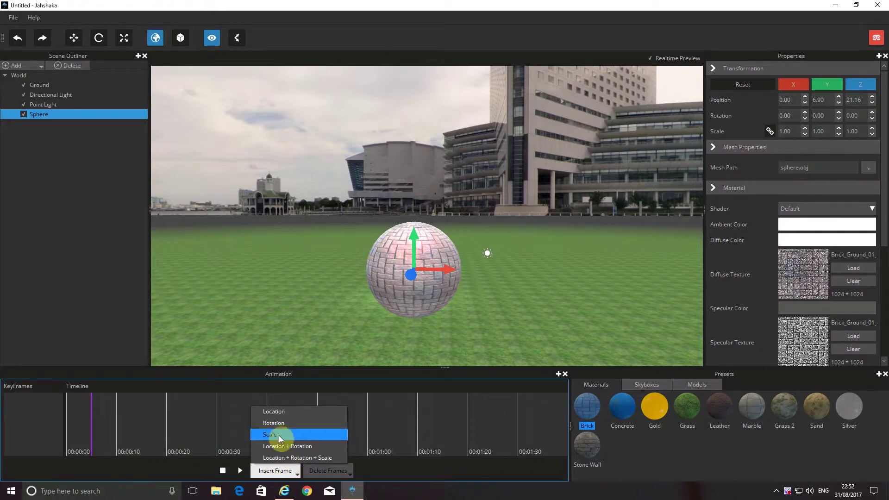
left_click(279, 435)
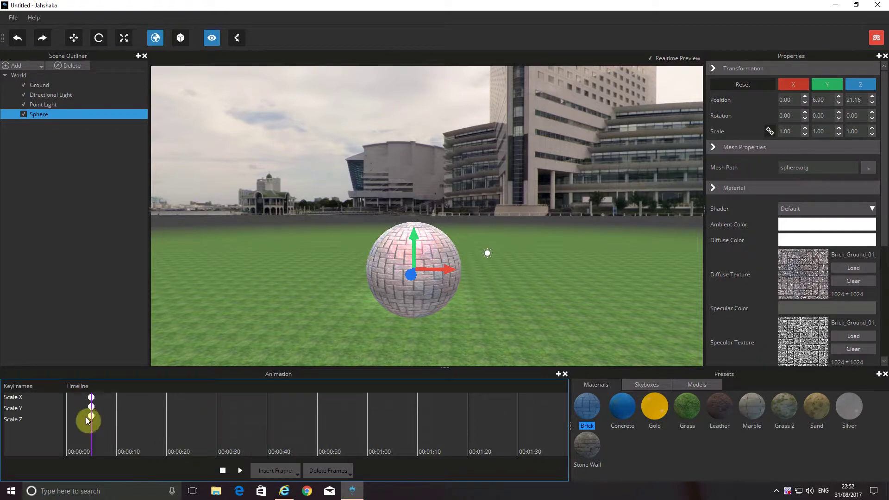
left_click(274, 469)
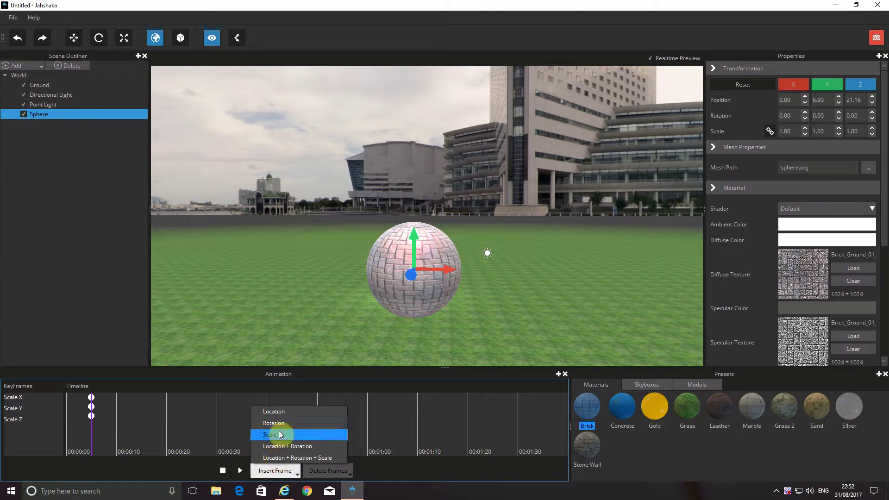
left_click(280, 424)
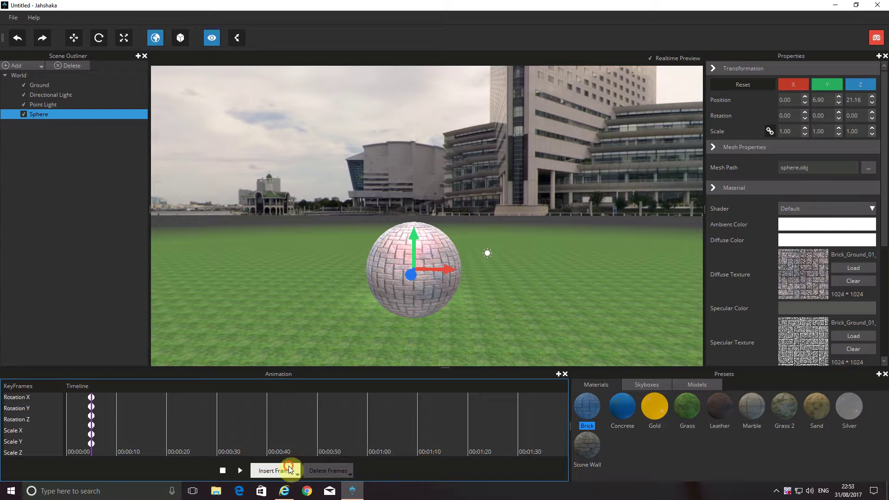
left_click(289, 468)
left_click(285, 411)
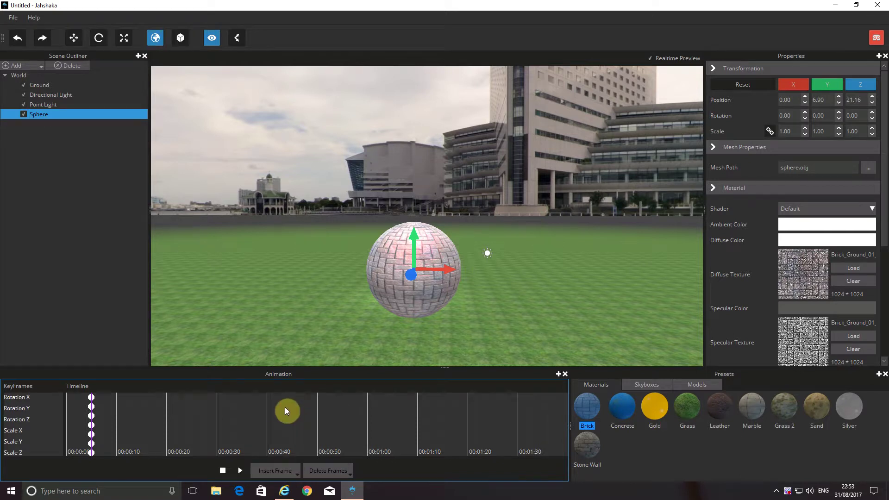
left_click(242, 471)
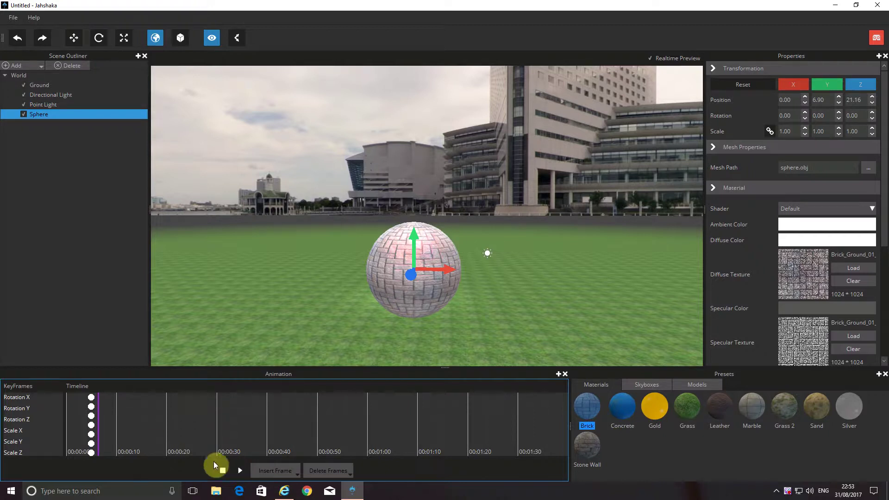
left_click(223, 471)
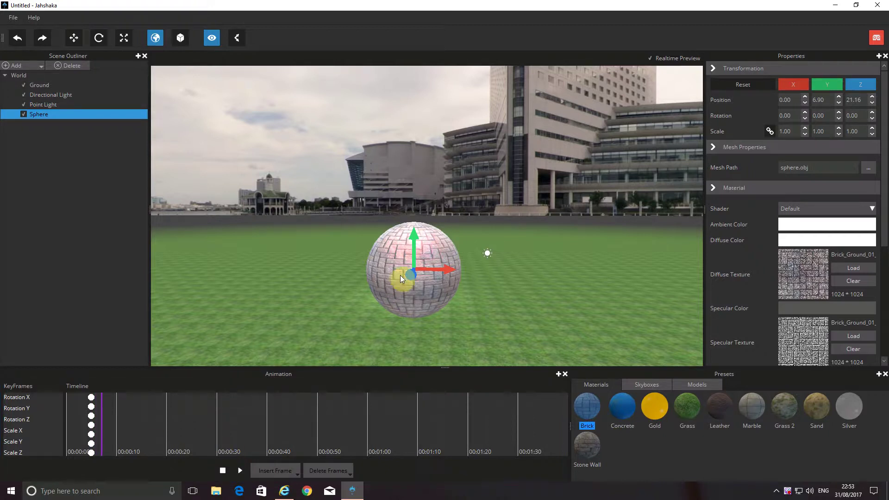
left_click_drag(405, 273, 537, 228)
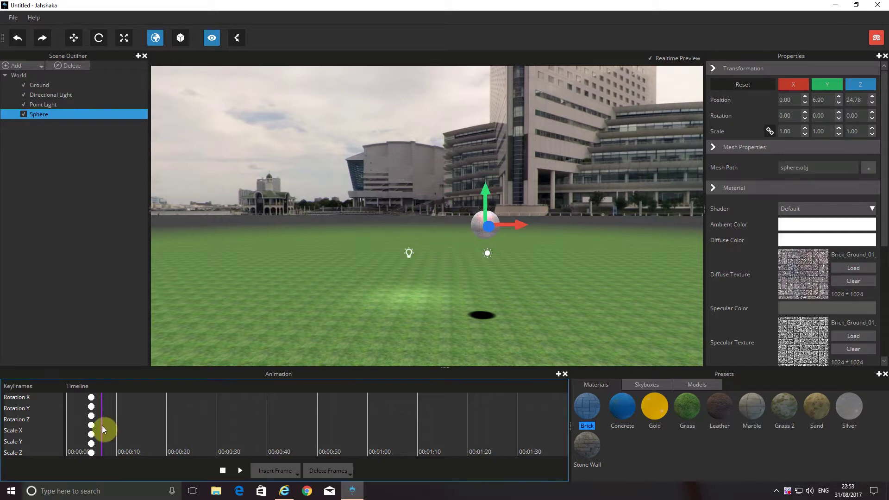
At about 15 seconds, move the sphere away from the camera and insert Scale, Rotation and Location keyframes there
left_click_drag(100, 426, 142, 429)
left_click_drag(412, 274, 536, 240)
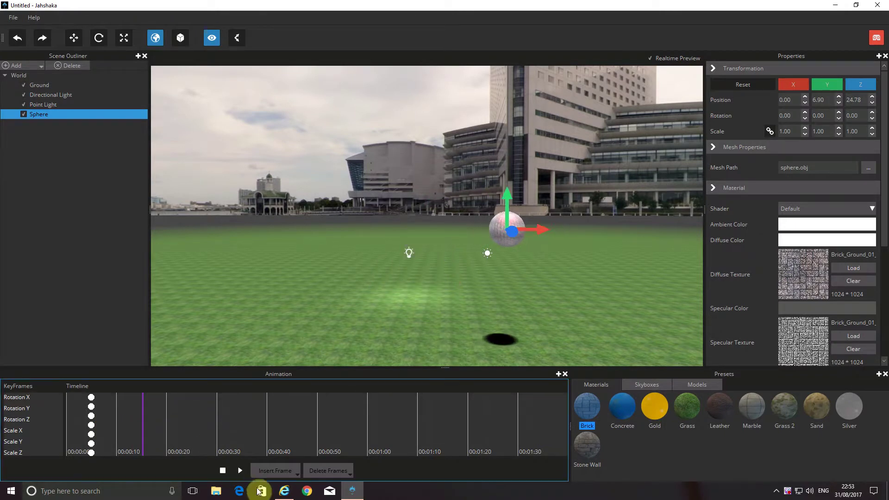
left_click(292, 471)
left_click(289, 433)
left_click(289, 471)
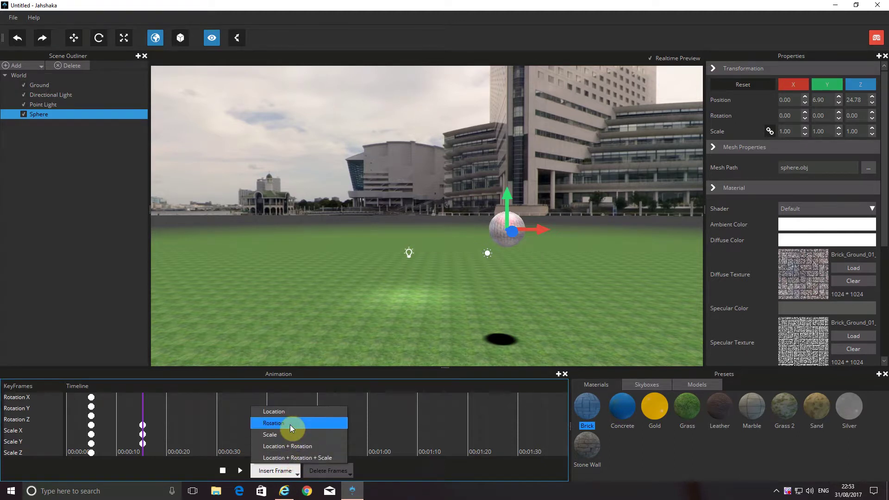
left_click(293, 424)
left_click(287, 471)
left_click(292, 410)
Rewind the timeline to before the first keyframes and play the sphere's animation through to the last ones
left_click(239, 470)
left_click(222, 471)
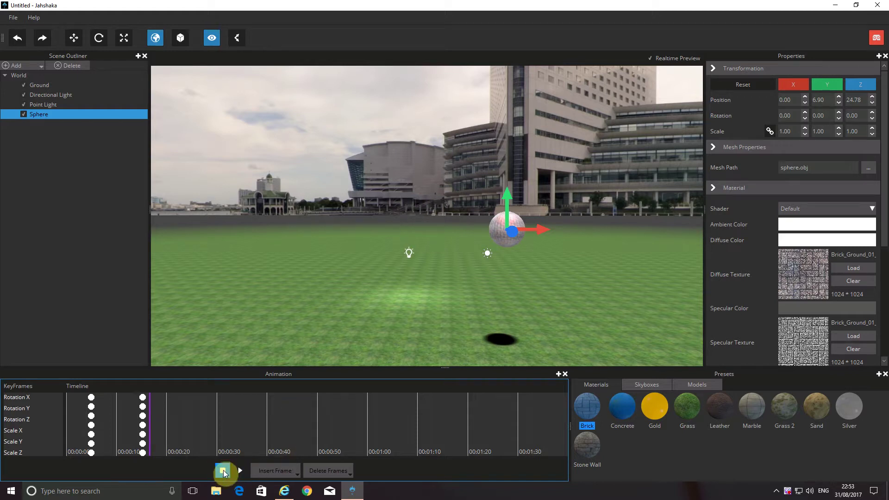
left_click(149, 405)
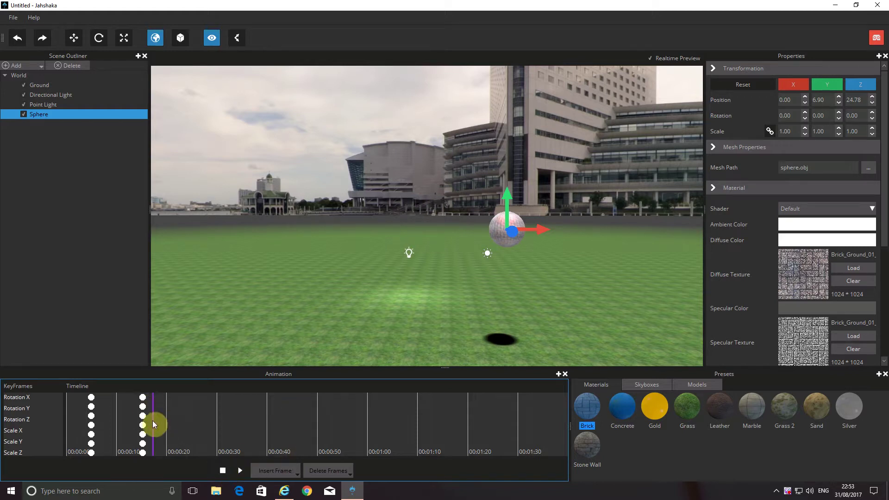
left_click_drag(152, 420, 76, 418)
left_click(239, 471)
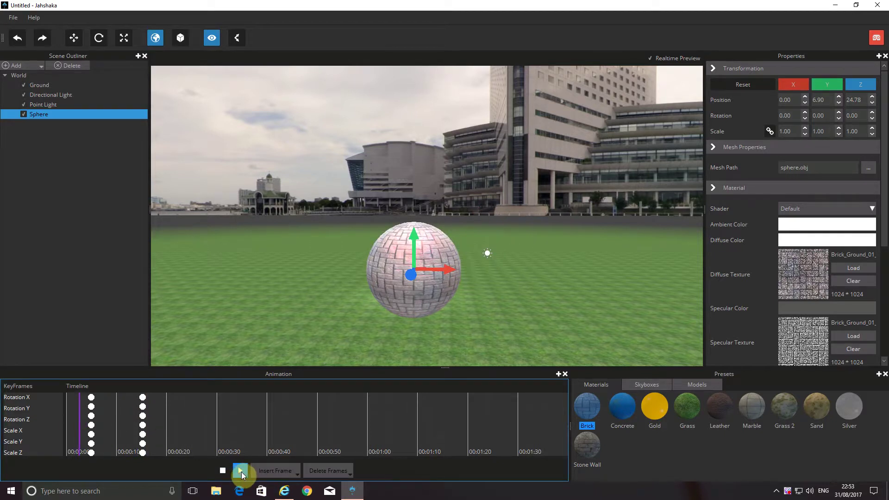
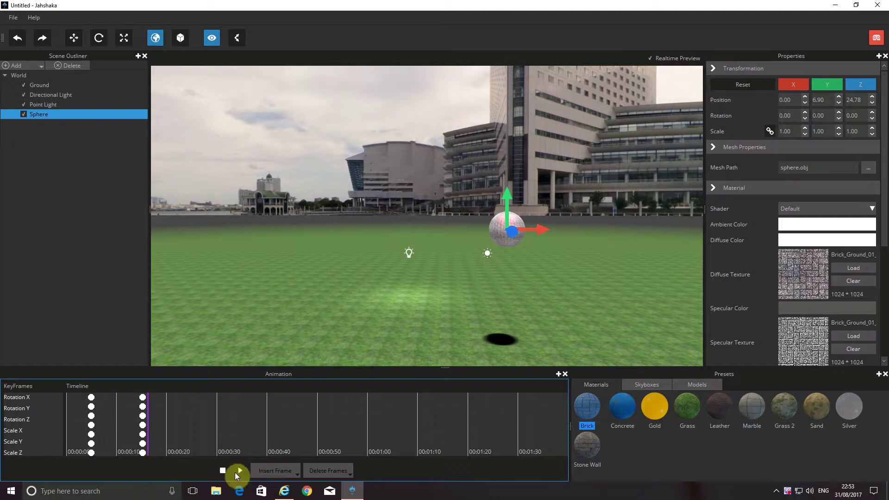
left_click(239, 470)
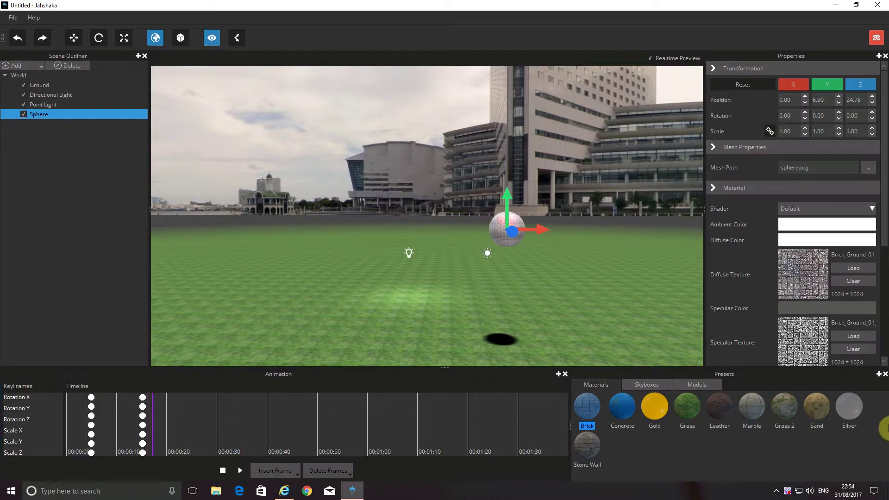
Add a torus model to the scene and load texture_09 from the assets textures folder as its reflection texture
left_click(708, 385)
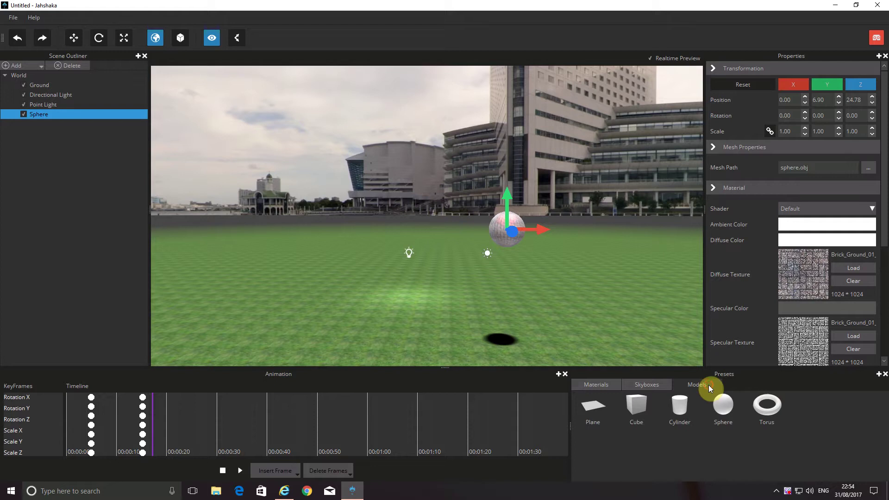
double_click(763, 413)
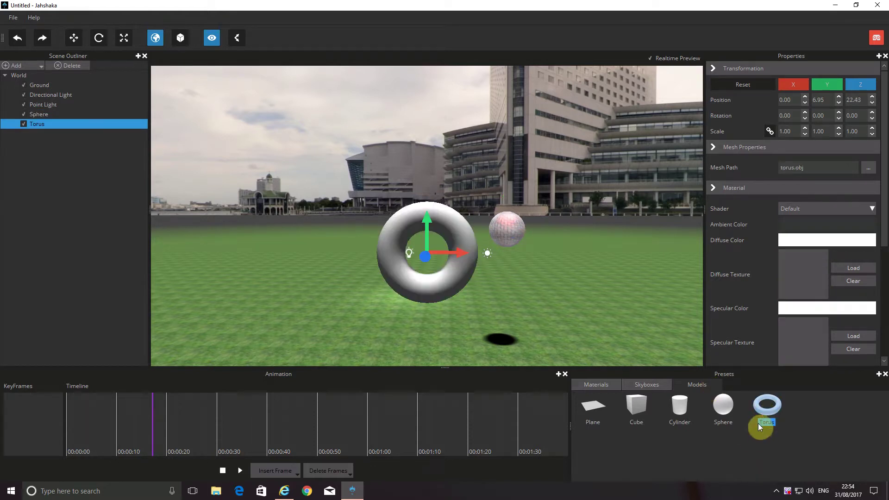
scroll(820, 244, "down", 5)
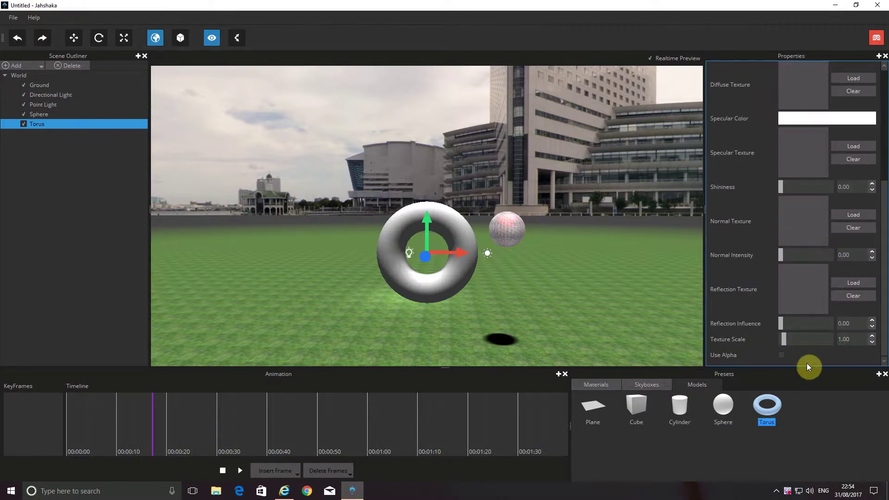
left_click(802, 284)
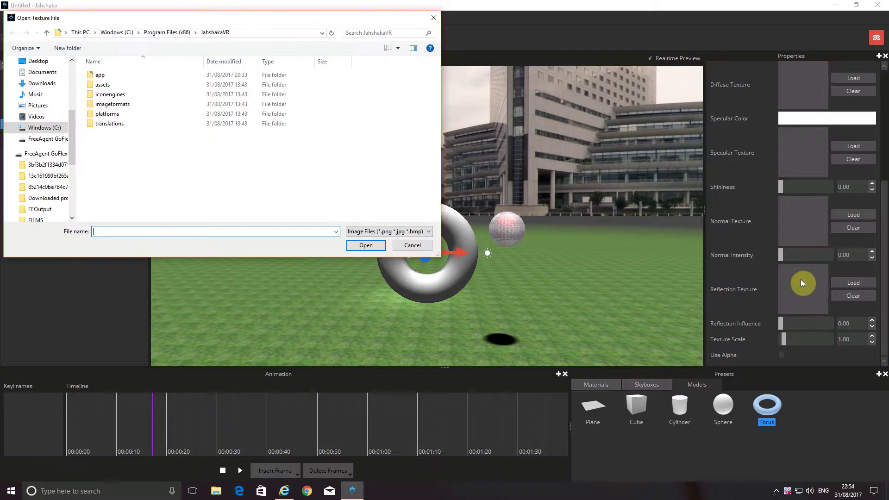
double_click(103, 85)
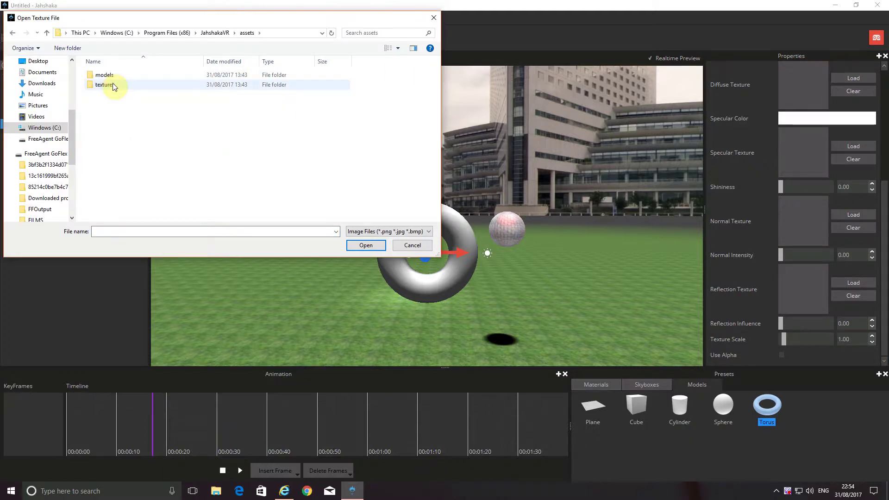
double_click(114, 86)
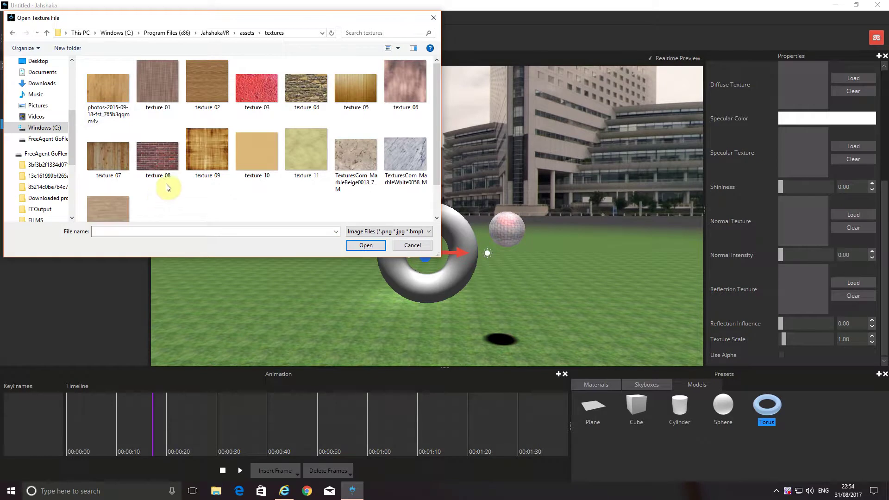
double_click(210, 154)
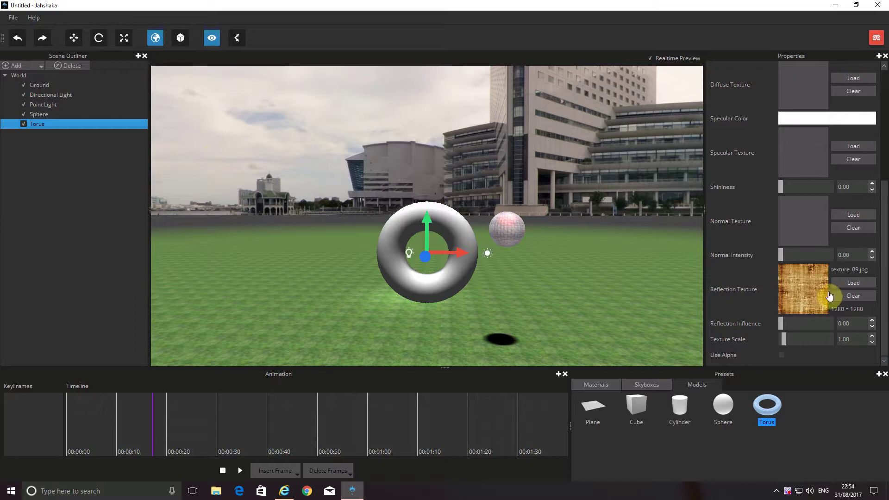
Load texture_09 from the assets textures folder as the torus's diffuse texture and set its shininess to about 172
scroll(815, 284, "up", 2)
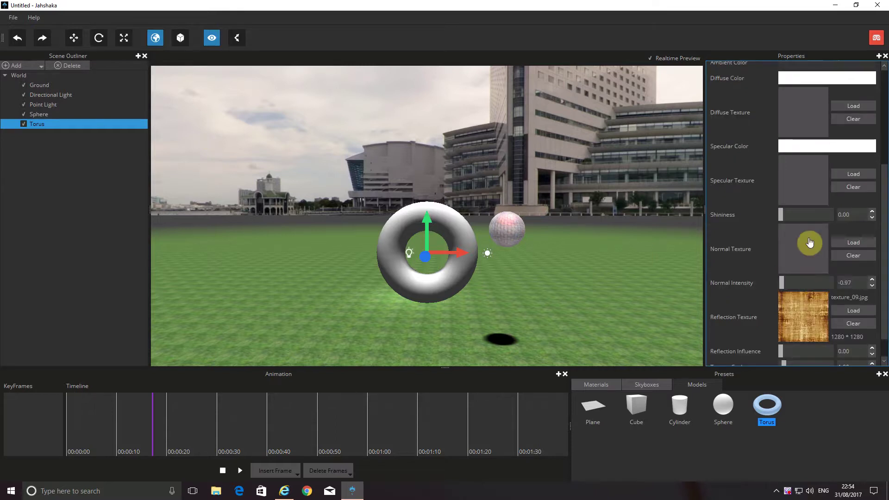
scroll(808, 242, "up", 3)
scroll(809, 242, "up", 2)
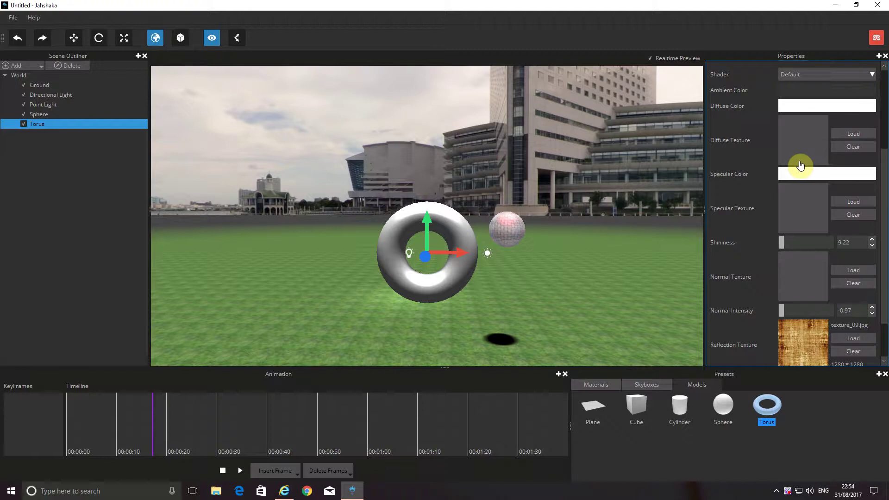
scroll(798, 156, "up", 5)
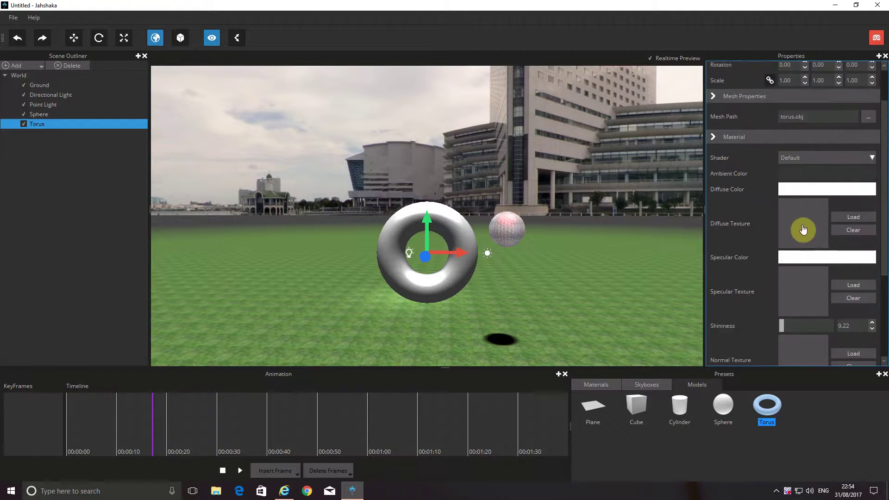
left_click(855, 219)
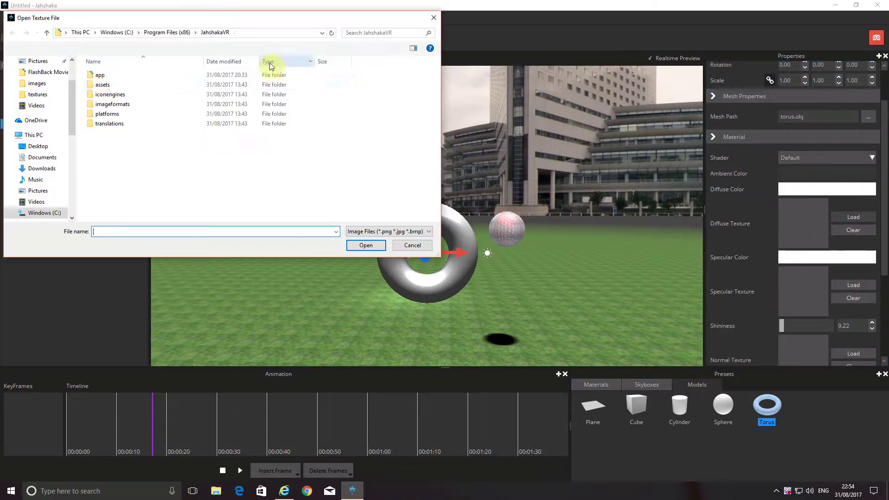
left_click(106, 85)
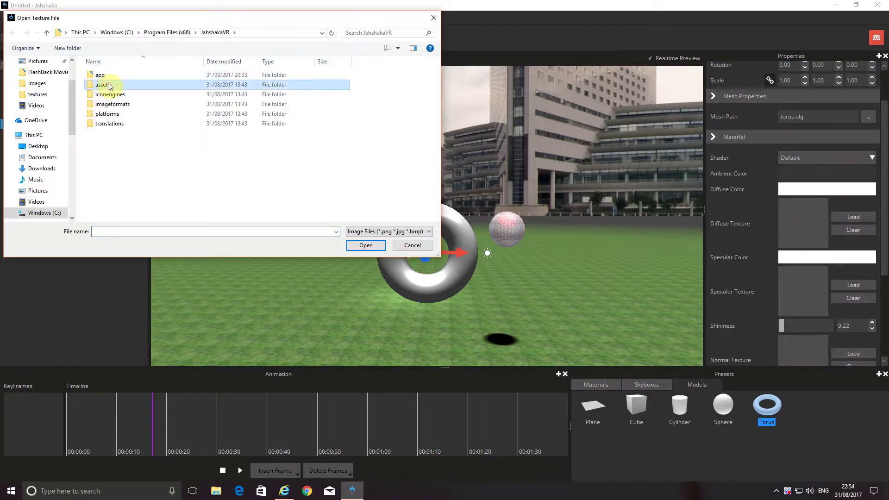
double_click(107, 85)
double_click(111, 86)
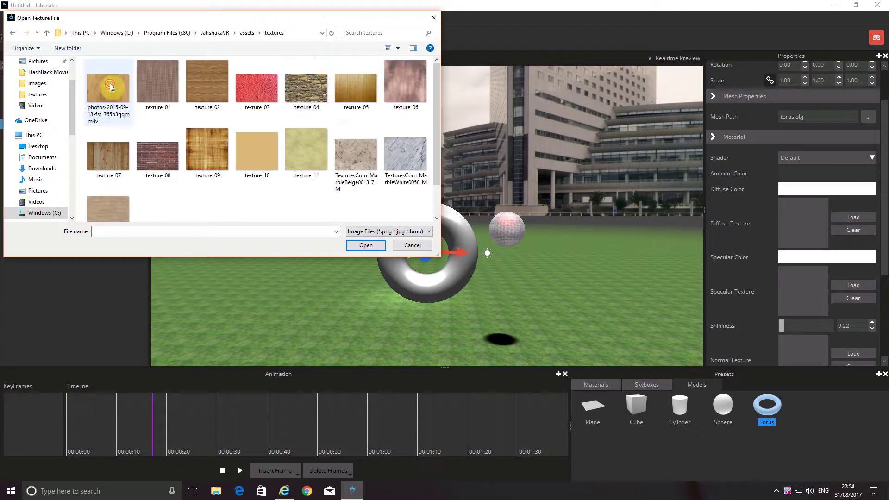
left_click(201, 152)
double_click(201, 151)
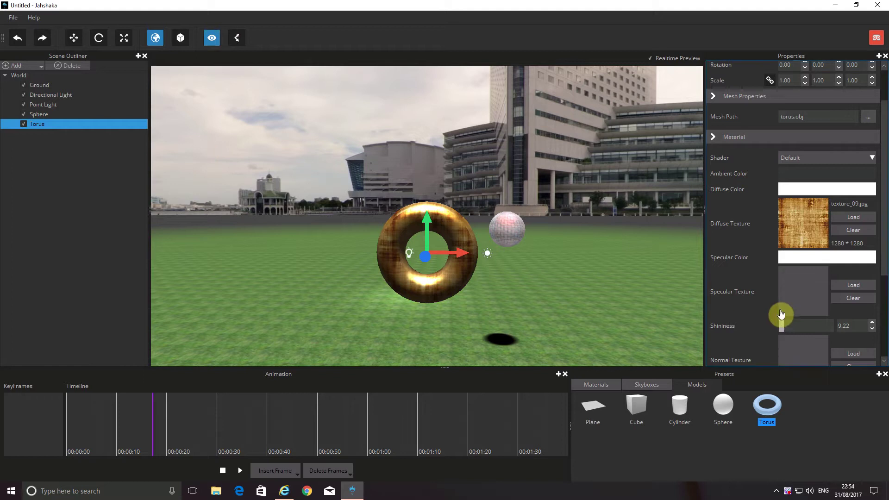
mouse_move(782, 324)
left_mouse_down()
mouse_move(816, 327)
mouse_move(771, 327)
mouse_move(804, 336)
mouse_move(784, 334)
mouse_move(795, 334)
left_mouse_up()
Replace the torus's reflection texture with texture_03 from the assets textures folder and set Reflection Influence to 0.25
scroll(774, 303, "down", 2)
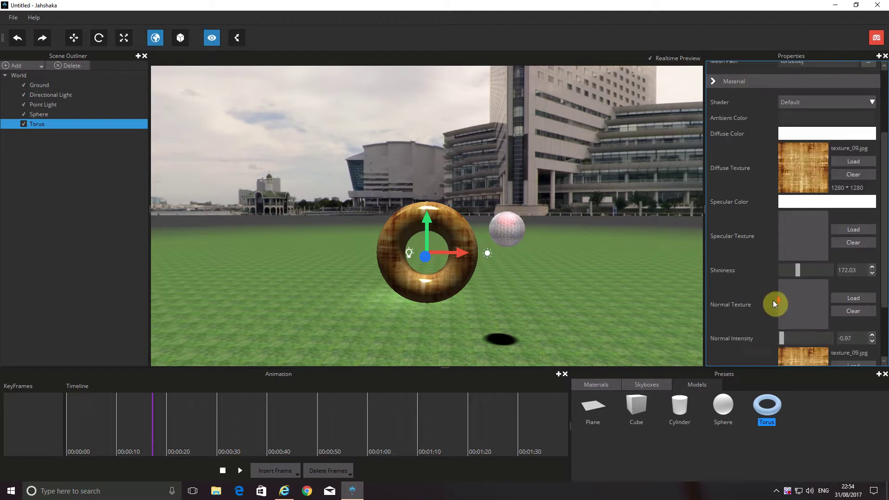
scroll(780, 312, "down", 1)
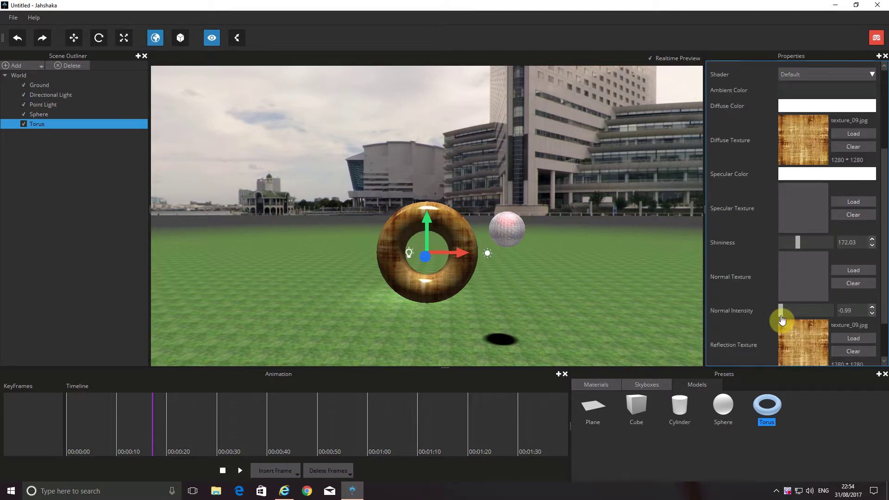
scroll(787, 324, "down", 2)
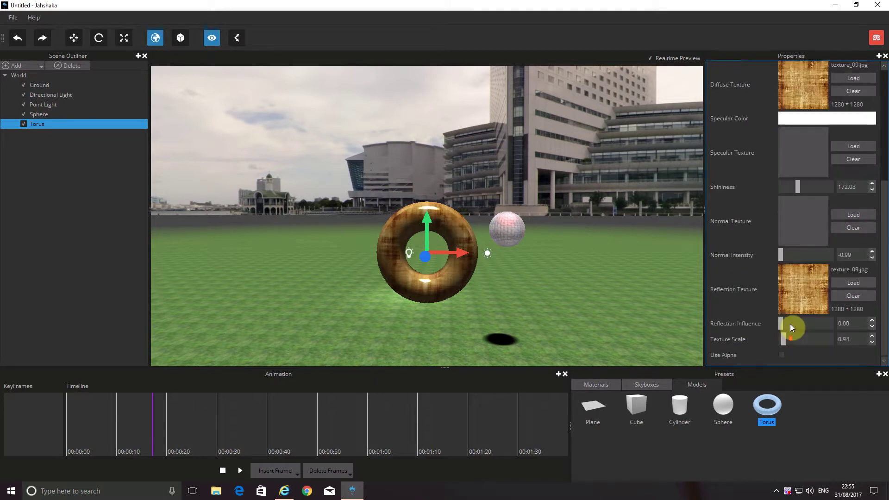
left_click(843, 282)
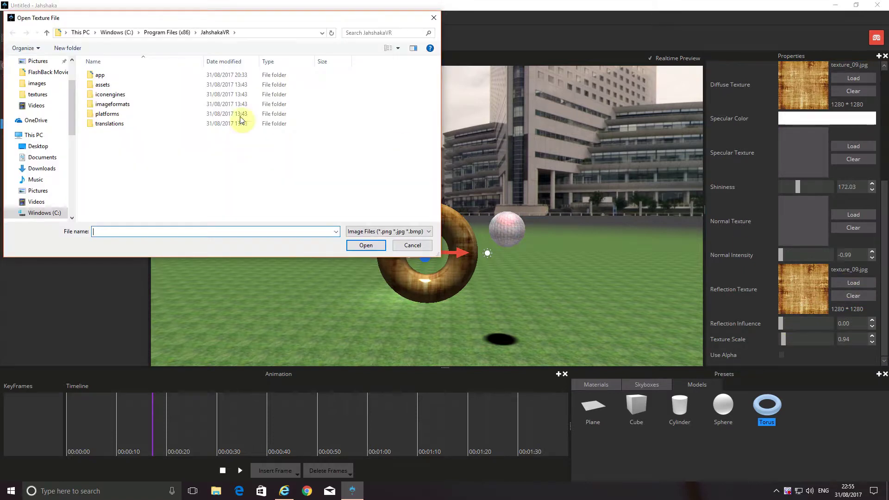
left_click(132, 85)
double_click(132, 84)
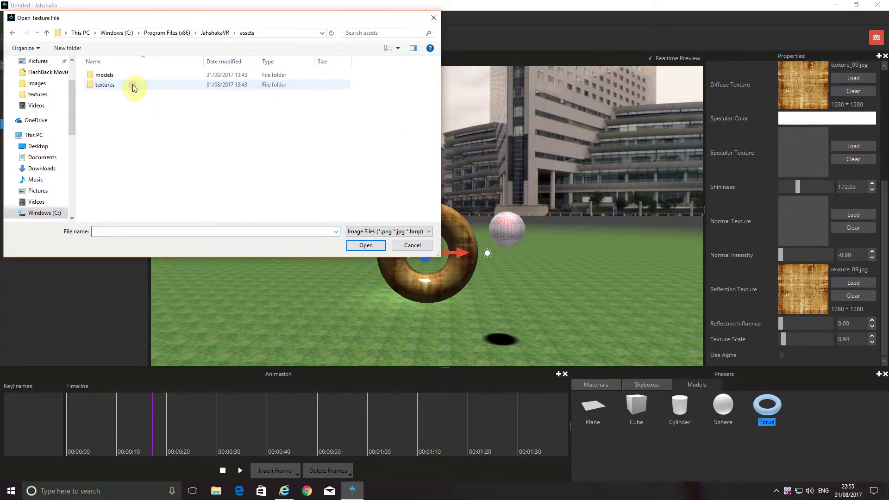
double_click(132, 84)
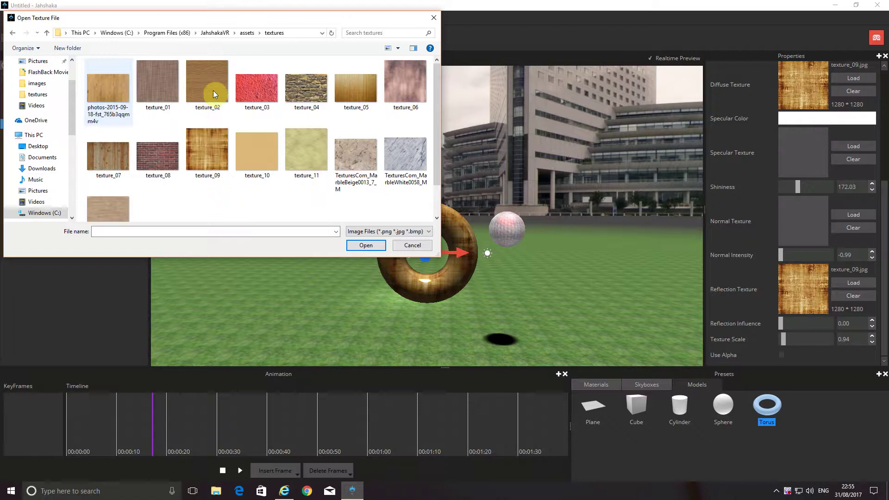
double_click(256, 91)
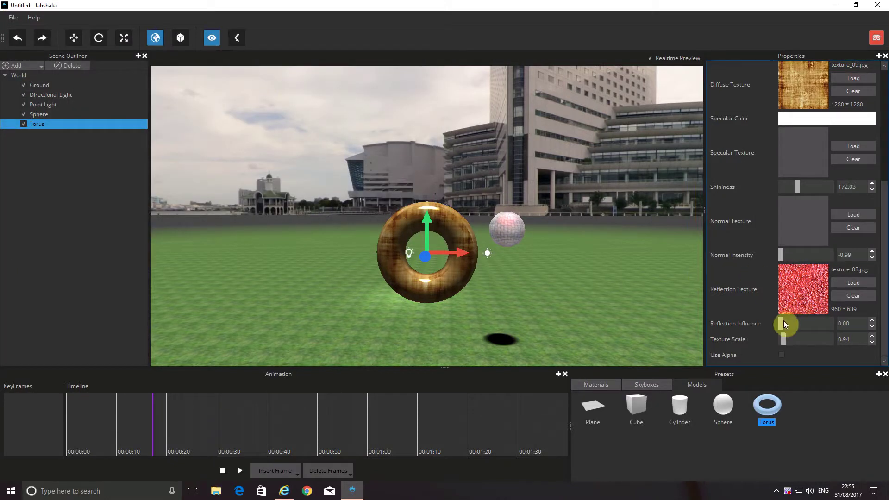
mouse_move(783, 323)
left_mouse_down()
mouse_move(803, 324)
mouse_move(794, 330)
left_mouse_up()
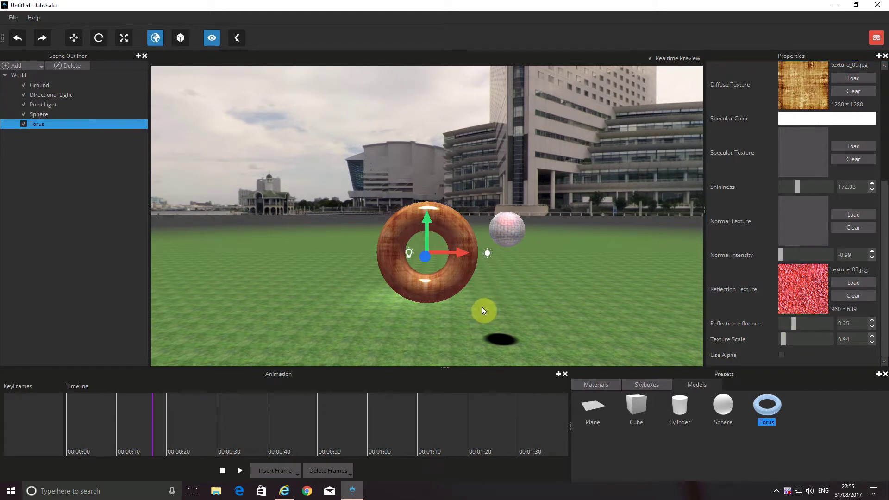
Insert Location, Rotation and Scale keyframes for the torus at about 5 seconds on the timeline
left_click(420, 258)
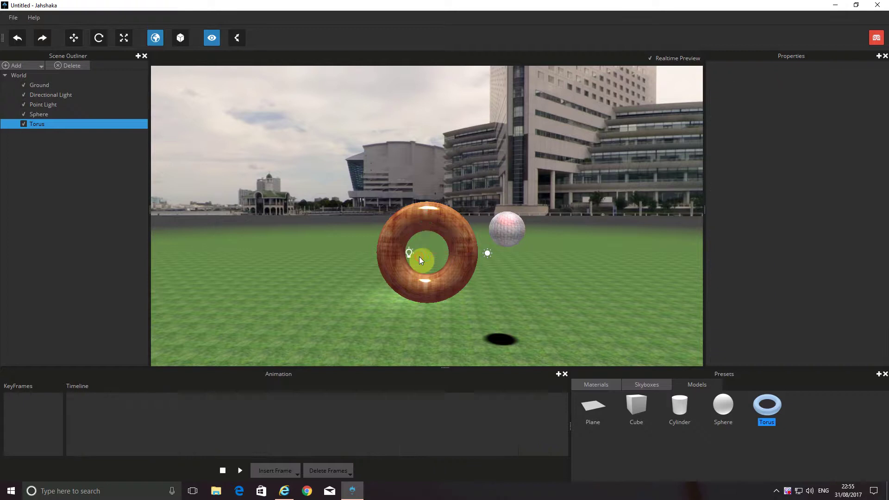
left_click(418, 223)
left_click(155, 451)
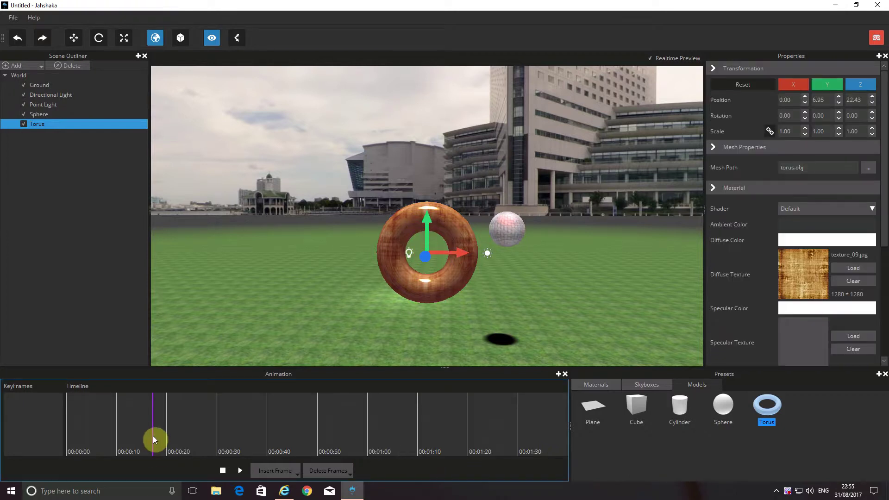
left_click_drag(151, 436, 90, 433)
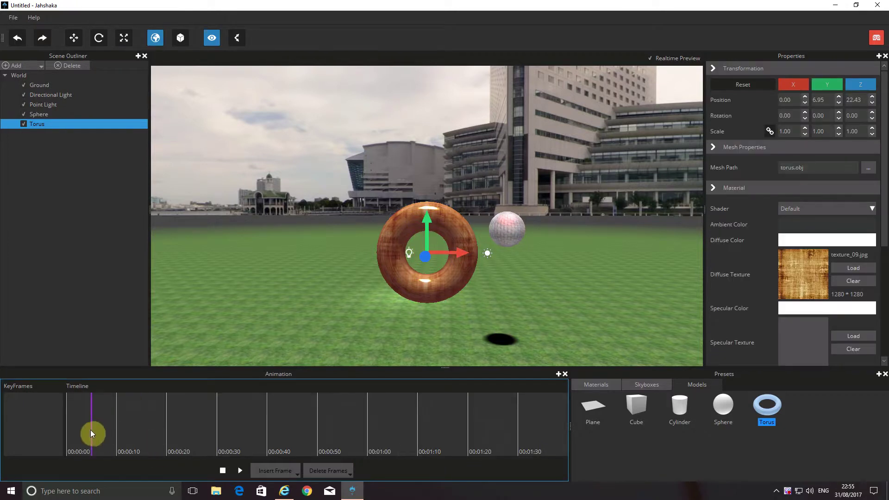
left_click(288, 468)
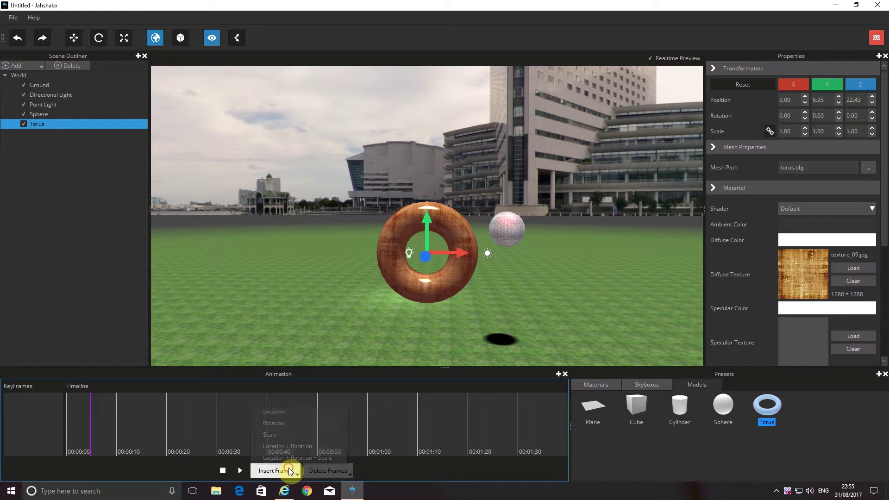
left_click(287, 412)
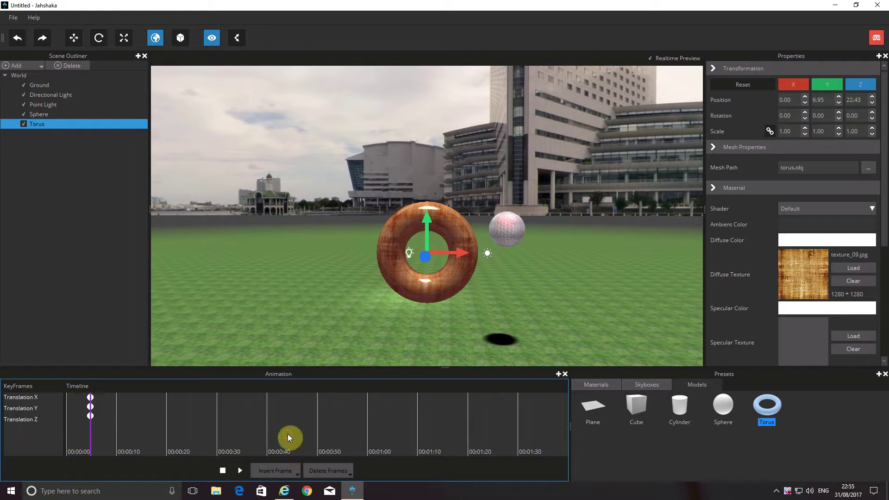
left_click(287, 468)
left_click(287, 423)
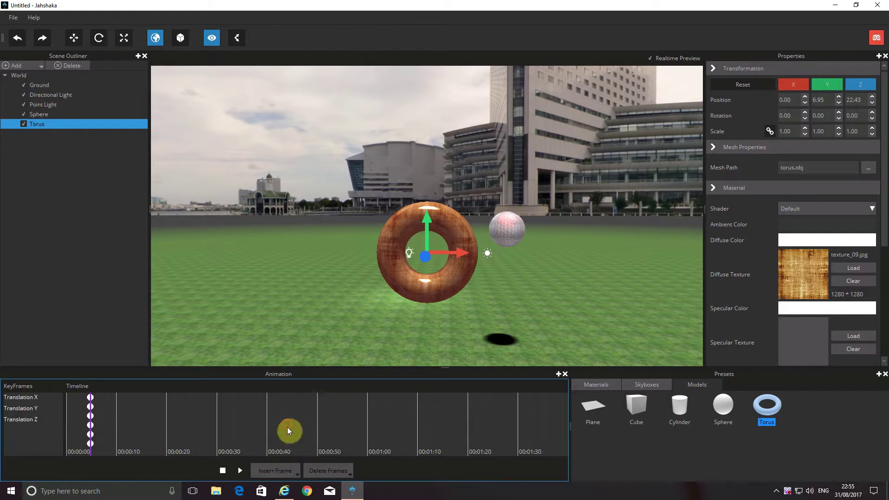
left_click(288, 470)
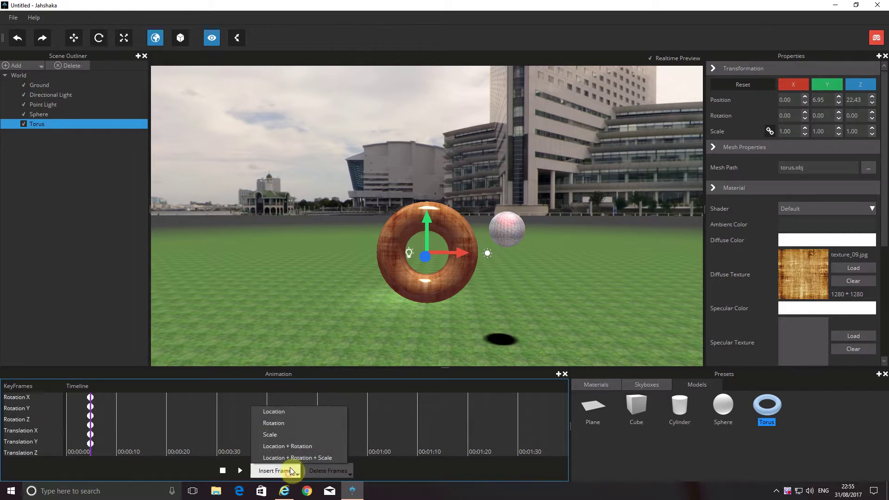
left_click(287, 435)
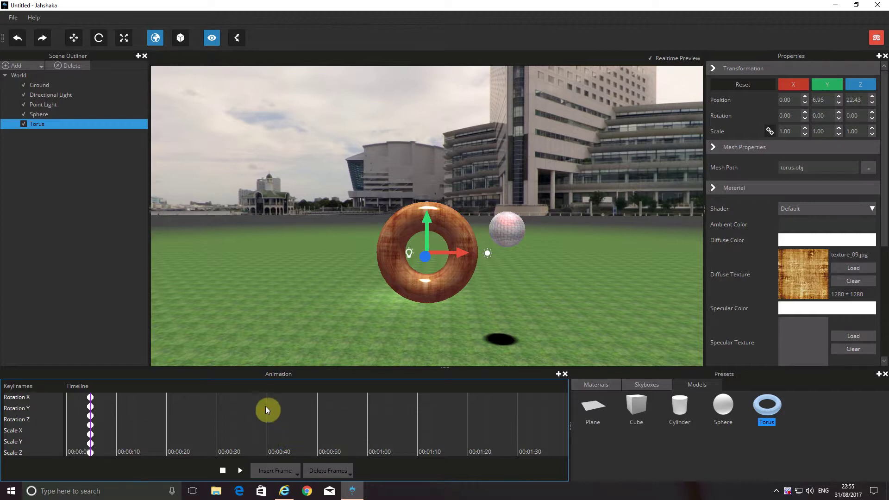
Set the timeline to about 20 seconds and move the torus up and far away from the camera
left_click(240, 470)
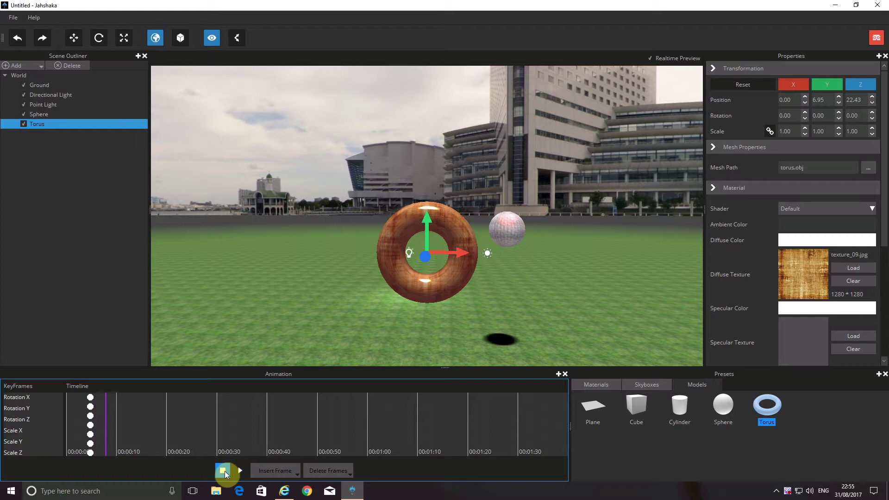
left_click_drag(106, 432, 166, 443)
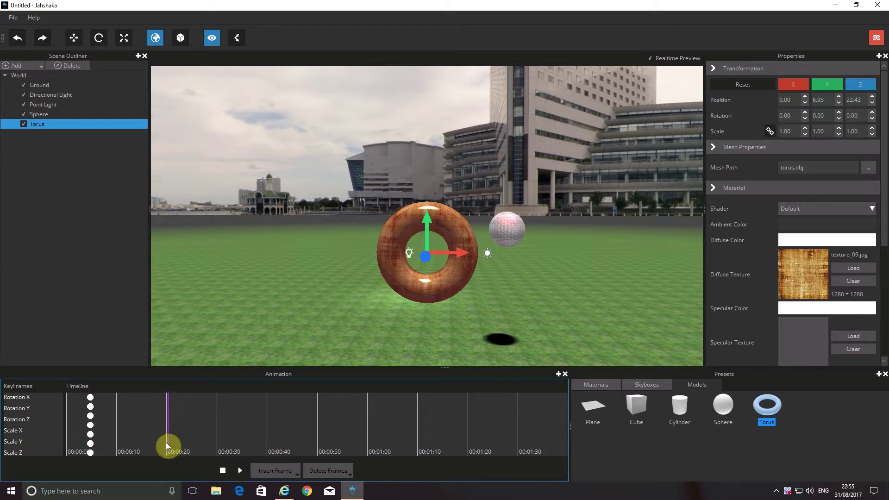
left_click(479, 264)
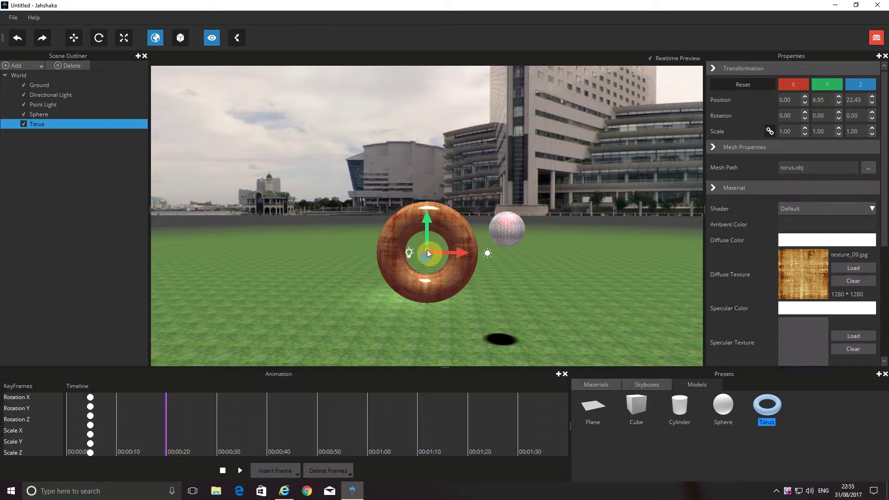
left_click_drag(426, 252, 390, 154)
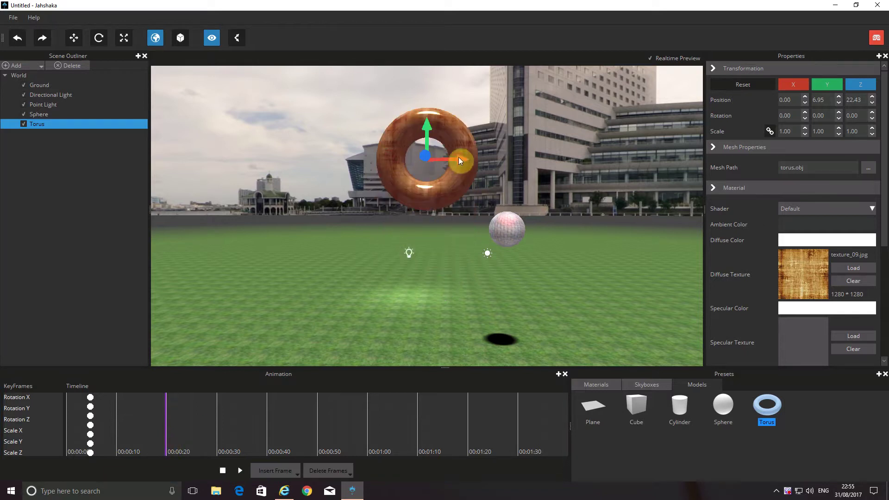
left_click_drag(458, 158, 360, 198)
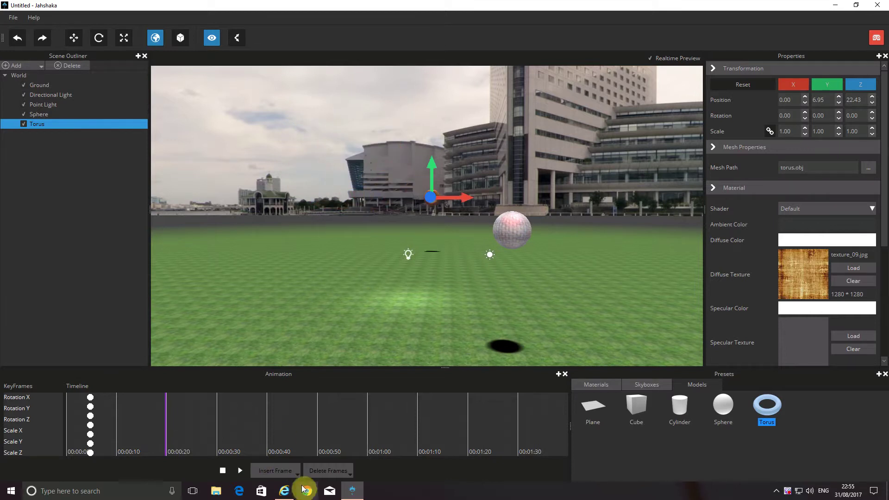
Insert Location, Rotation and Scale keyframes for the torus at about 20 seconds
left_click(293, 472)
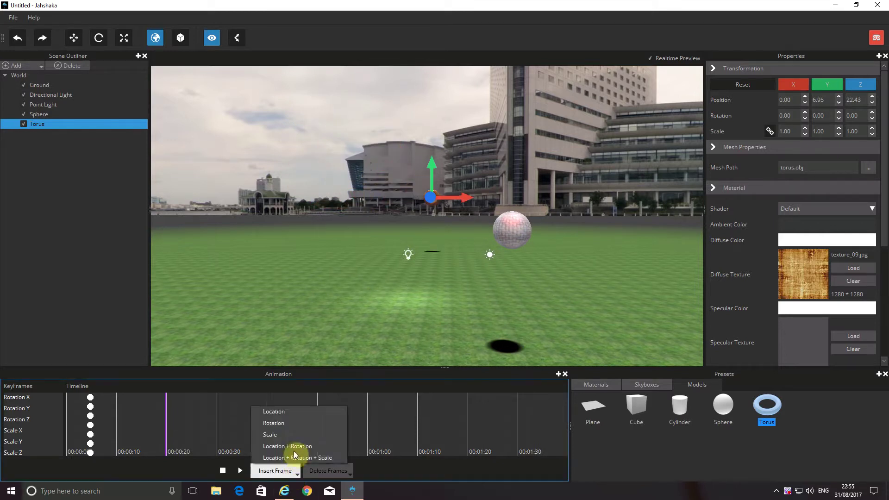
left_click(299, 409)
left_click(295, 470)
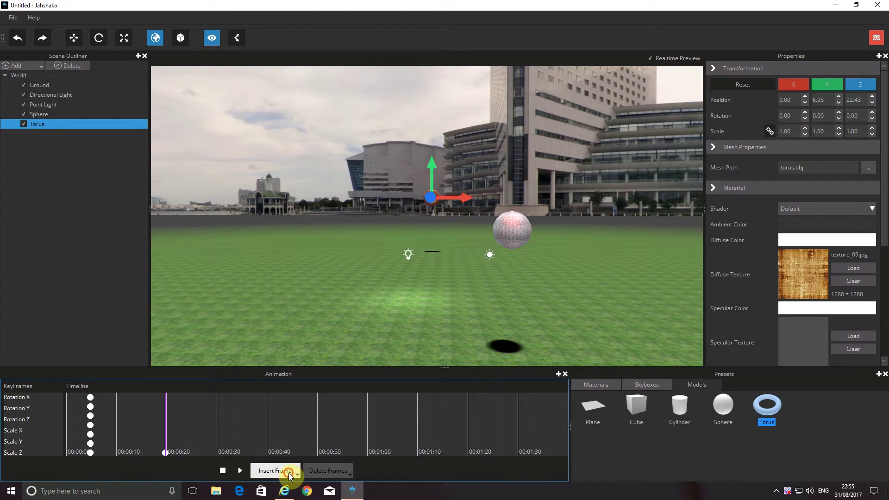
left_click(295, 423)
left_click(297, 461)
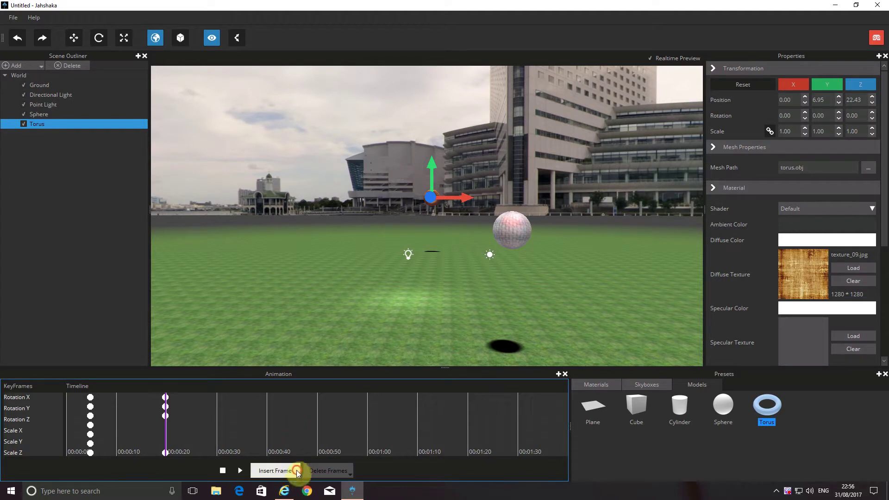
left_click(299, 432)
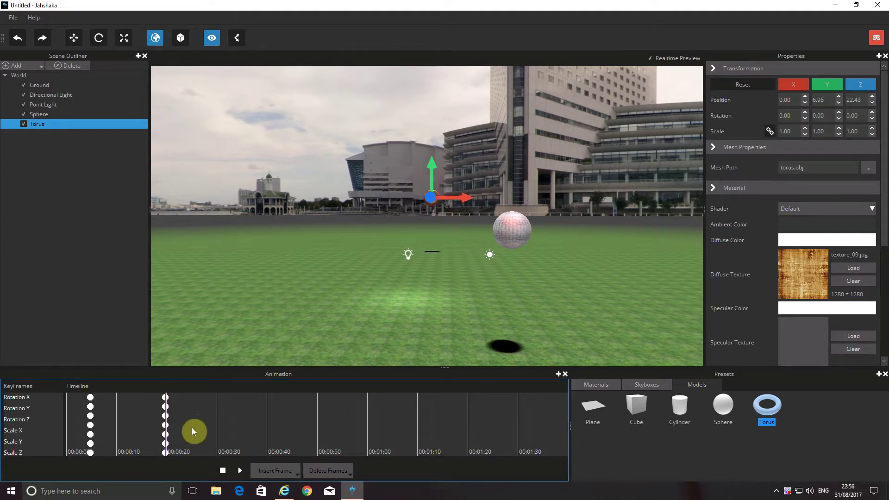
Play the animation briefly, stop it and rewind the timeline to just before the torus's first keyframes
left_click(240, 470)
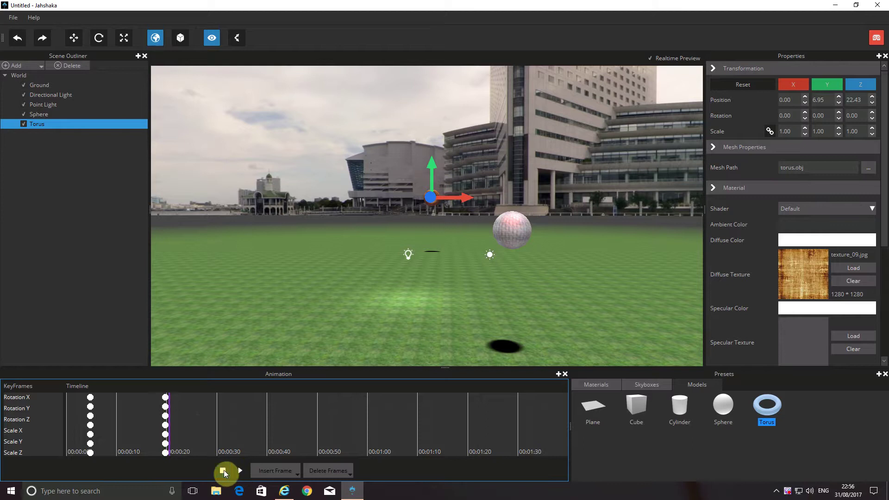
left_click(223, 471)
left_click(174, 415)
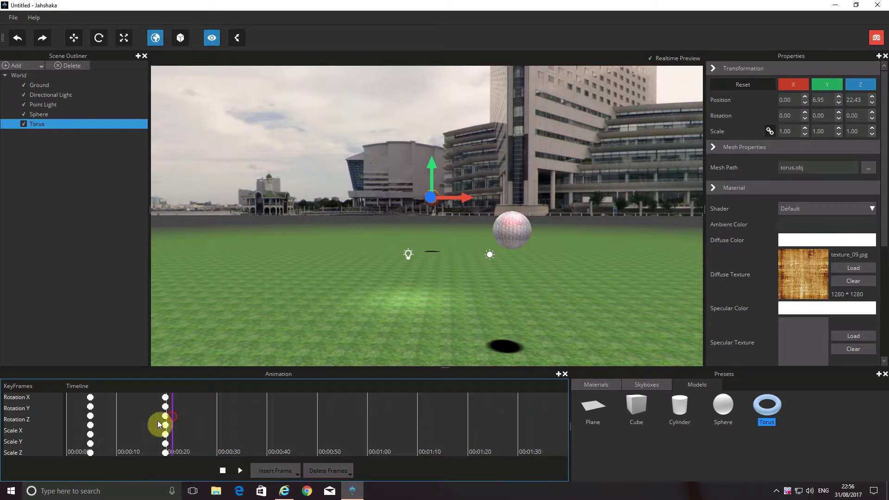
left_click_drag(158, 424, 85, 430)
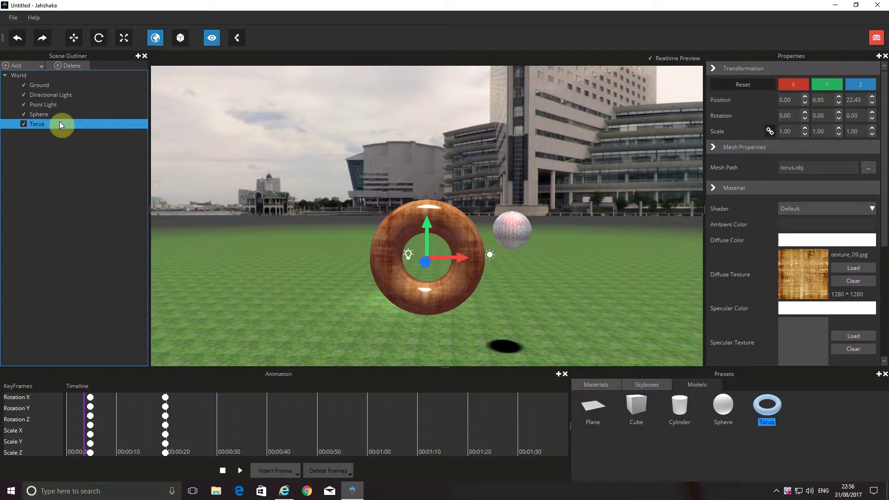
Play the animation past the torus's second keyframes, select the sphere during playback, and stop it
left_click(240, 471)
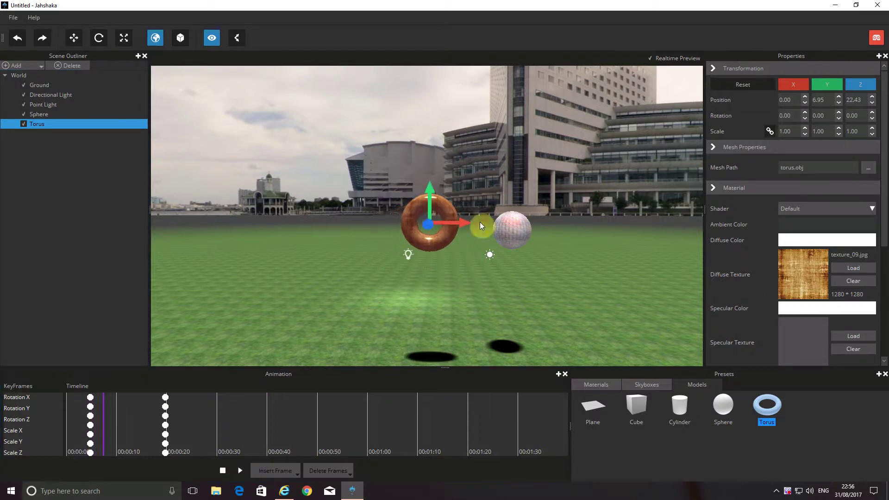
left_click(93, 114)
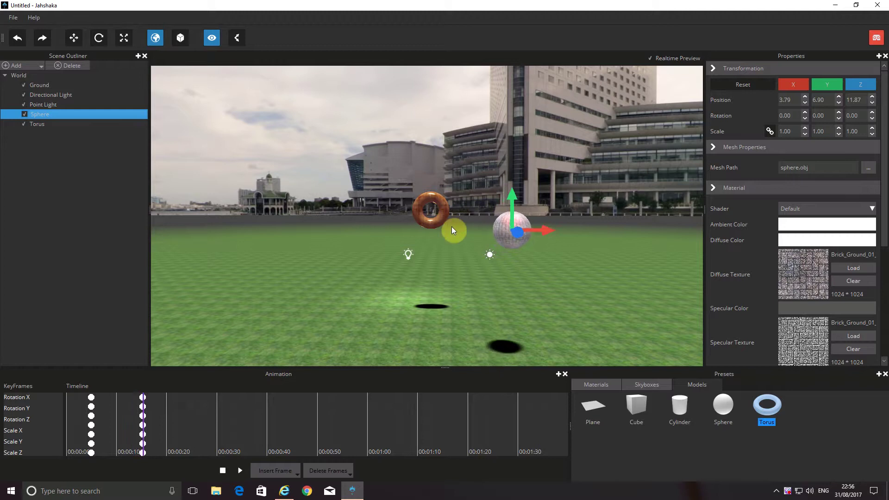
left_click(221, 473)
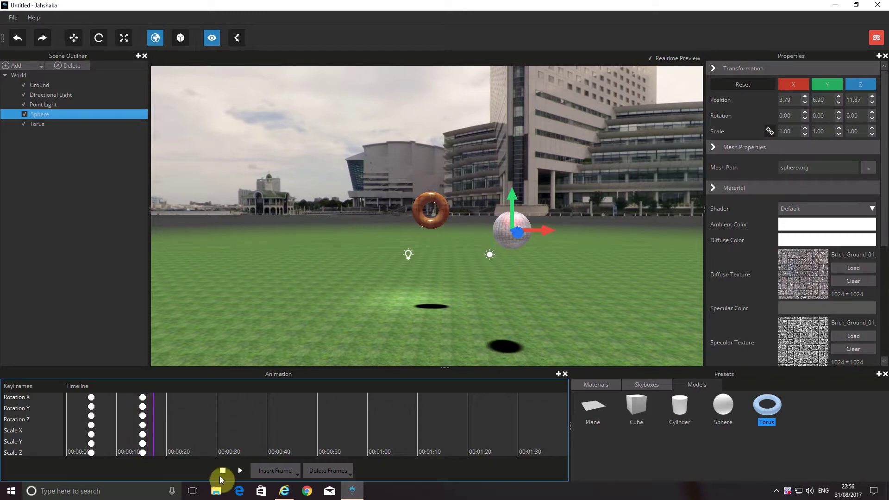
Select the World node, rewind the timeline to the start and play the whole scene's animation until both objects have moved away
left_click(15, 76)
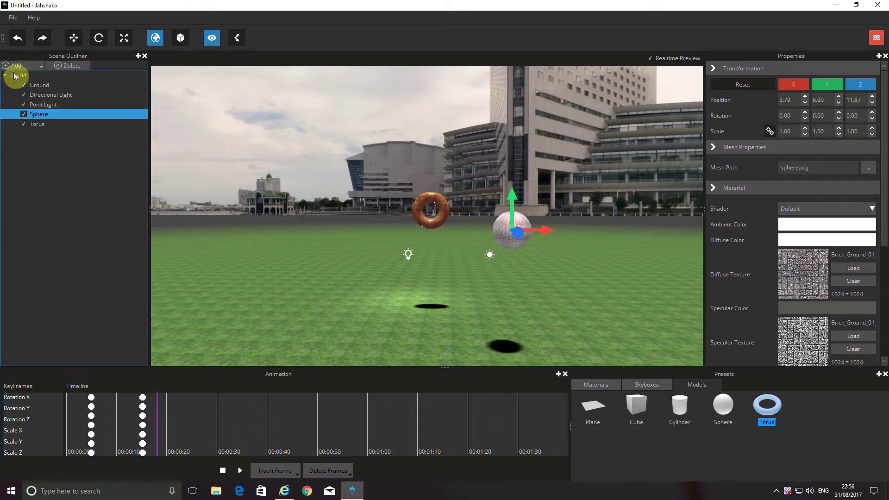
left_click(14, 76)
left_click(182, 451)
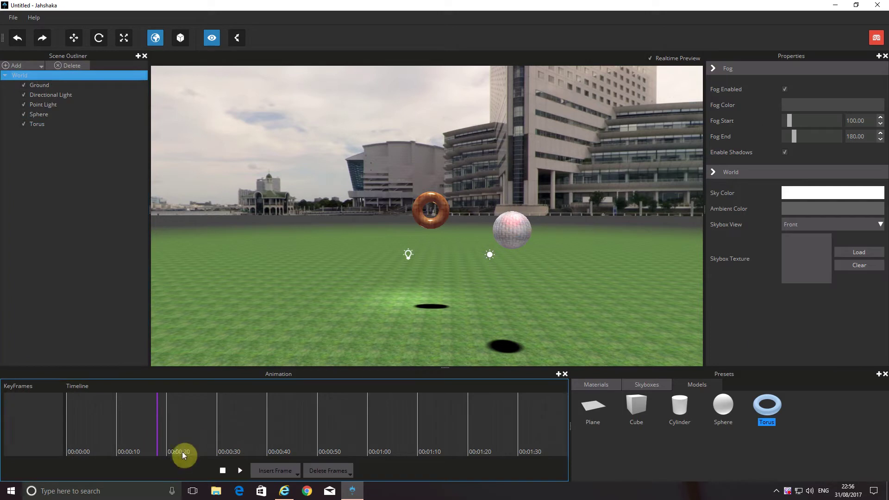
left_click_drag(157, 432, 54, 441)
left_click(222, 468)
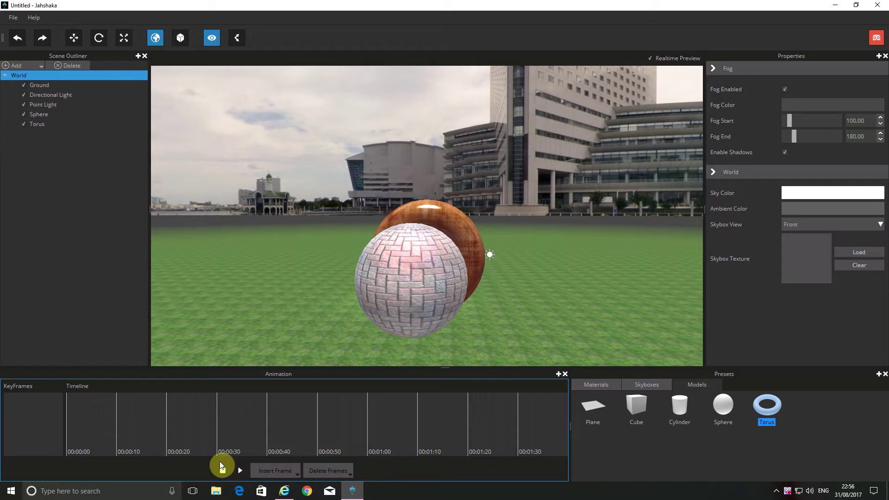
left_click(220, 463)
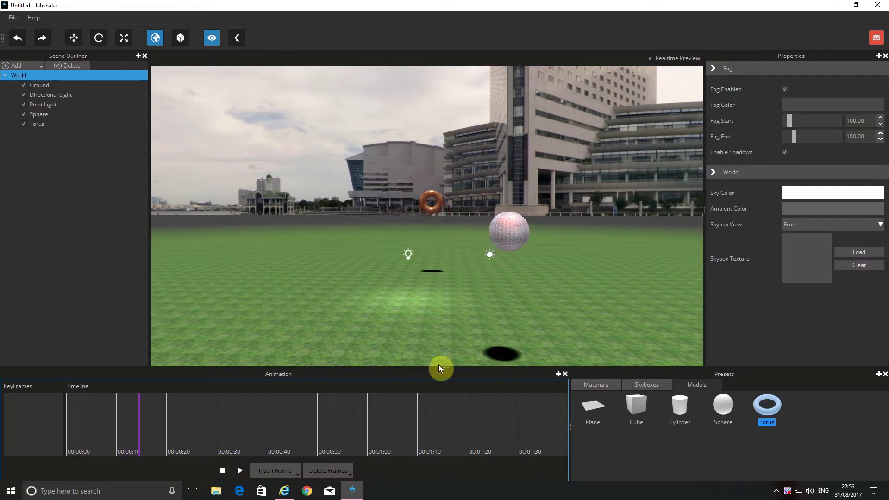
left_click(222, 471)
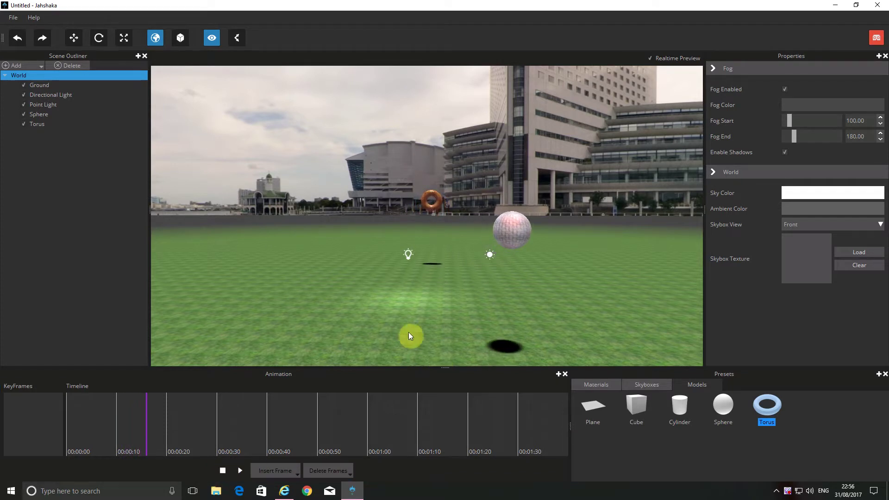
Change the point light's color to pink #ff136d
left_click(405, 256)
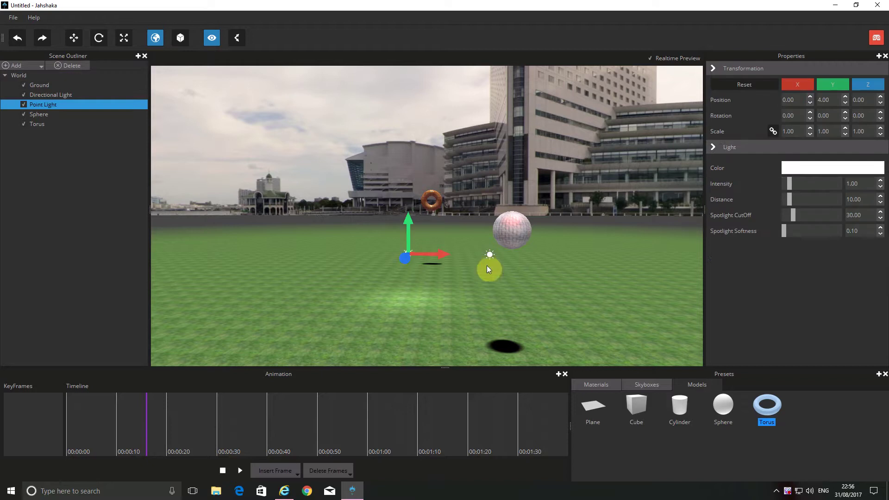
left_click(799, 158)
left_click(818, 168)
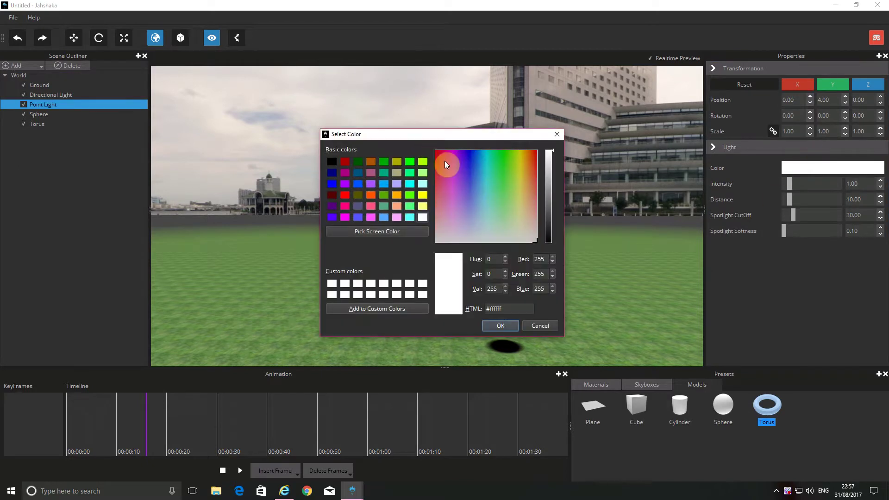
left_click(441, 157)
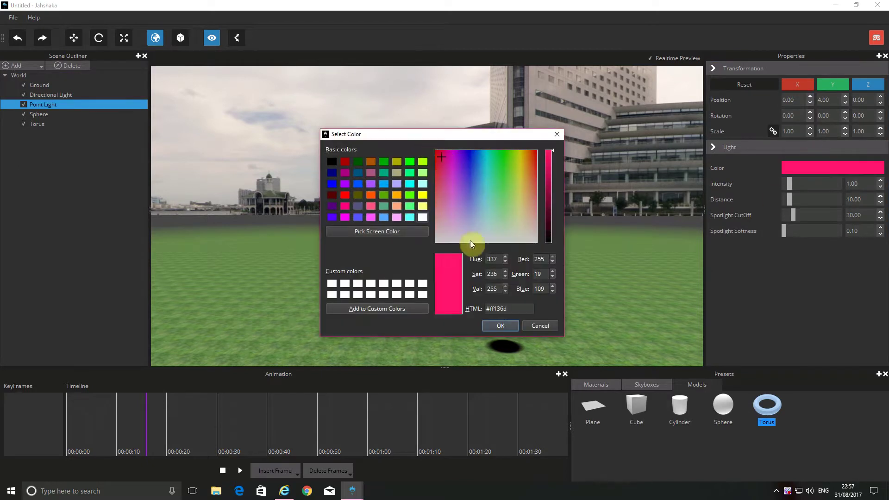
left_click(509, 325)
Set the point light's intensity to about 5.45, distance to about 30.60 and spotlight softness to about 47.66
left_click(781, 200)
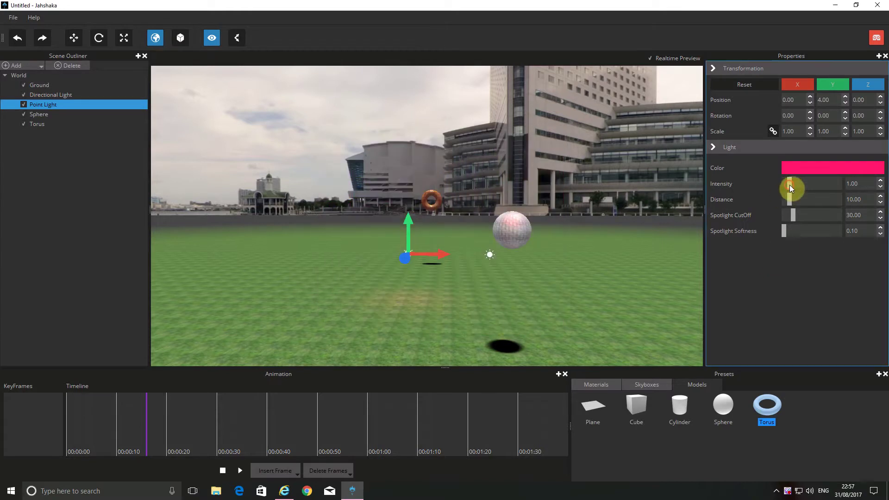
left_click_drag(790, 185, 800, 201)
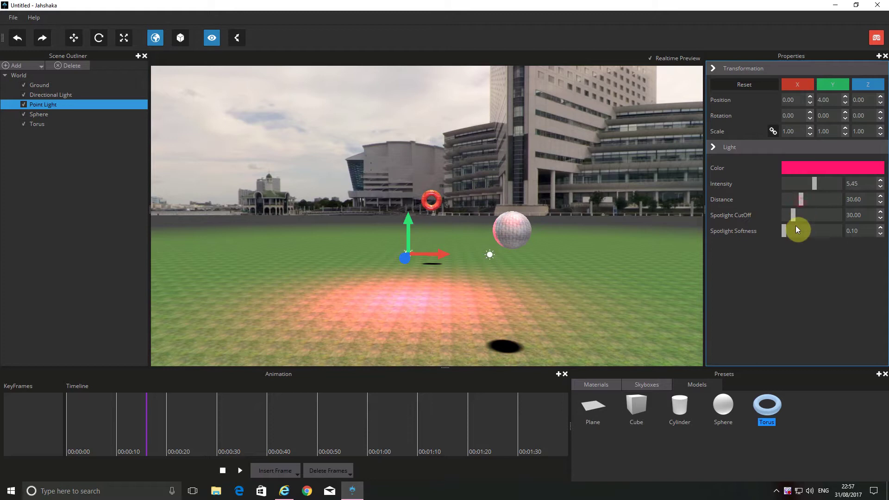
left_click_drag(784, 233, 813, 234)
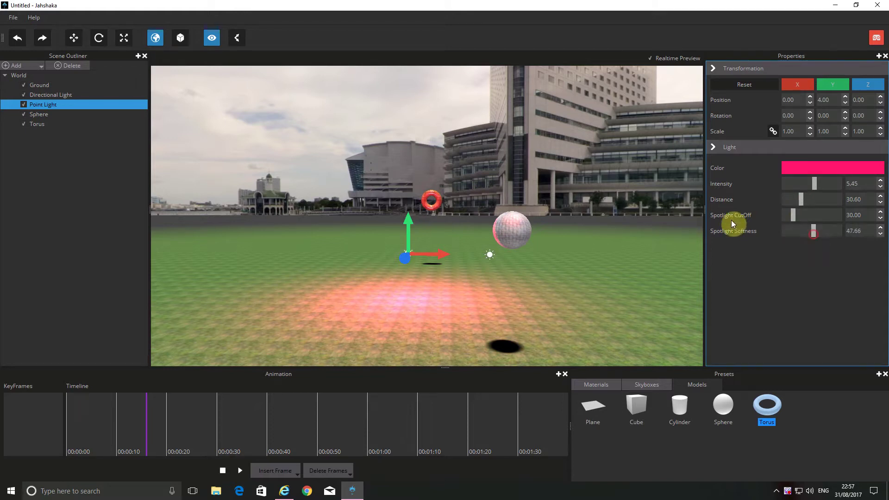
With the World node selected, rewind to the start, play the animation under the pink point light and stop it
left_click(34, 73)
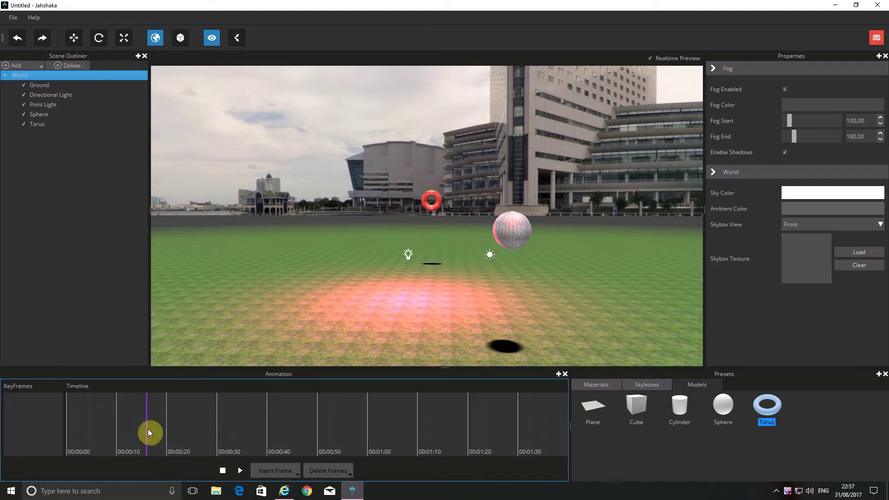
left_click_drag(148, 429, 74, 440)
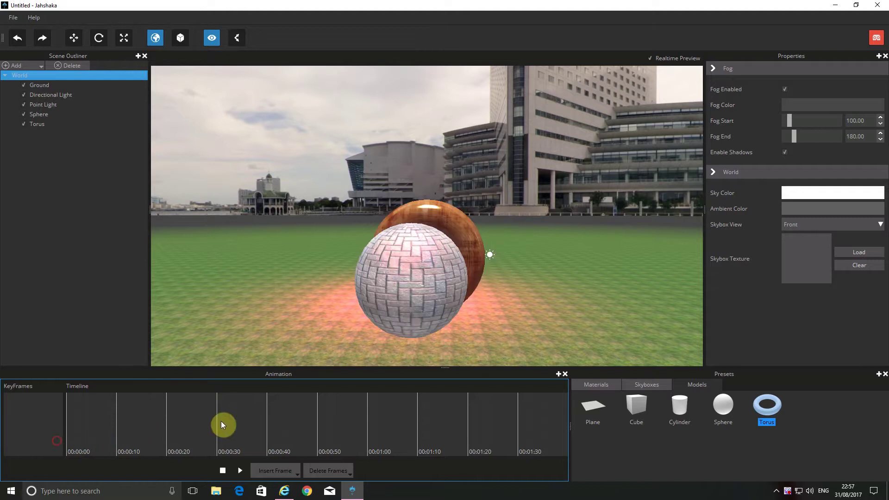
left_click(240, 471)
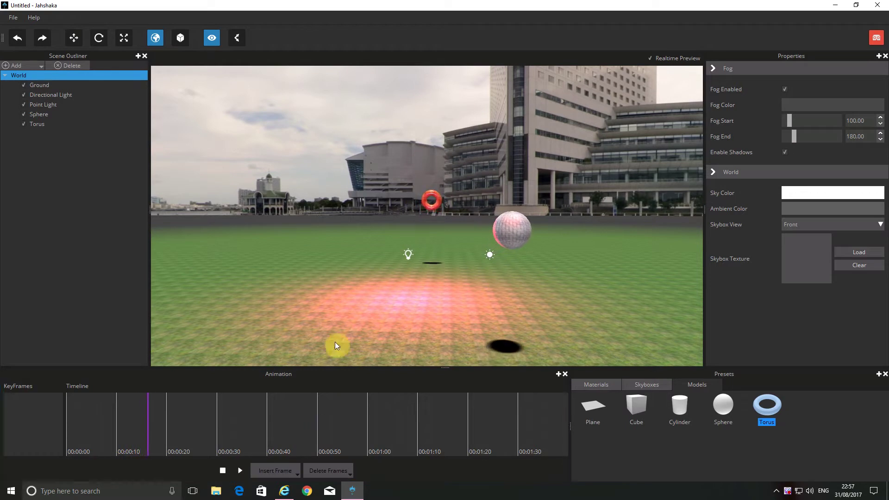
left_click(222, 470)
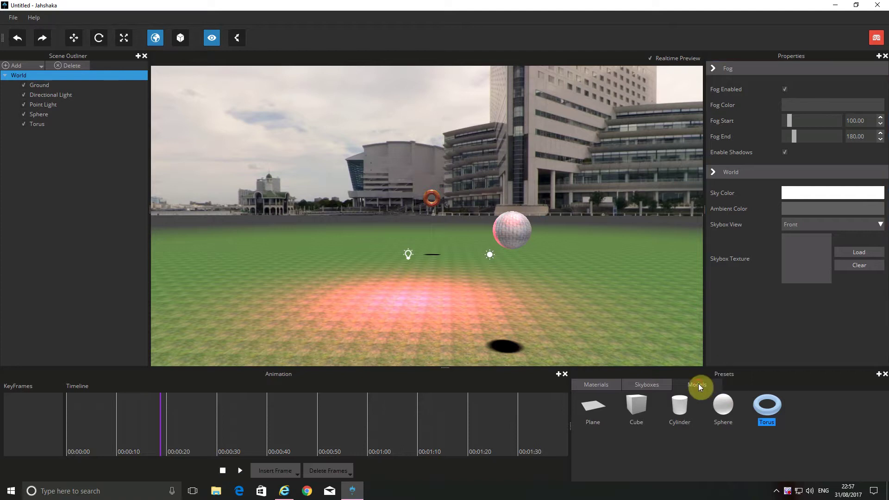
Add a particle system with a lifetime of 0.00, a particle scale of about 1.46 and an emission rate of about 51.20
left_click(40, 66)
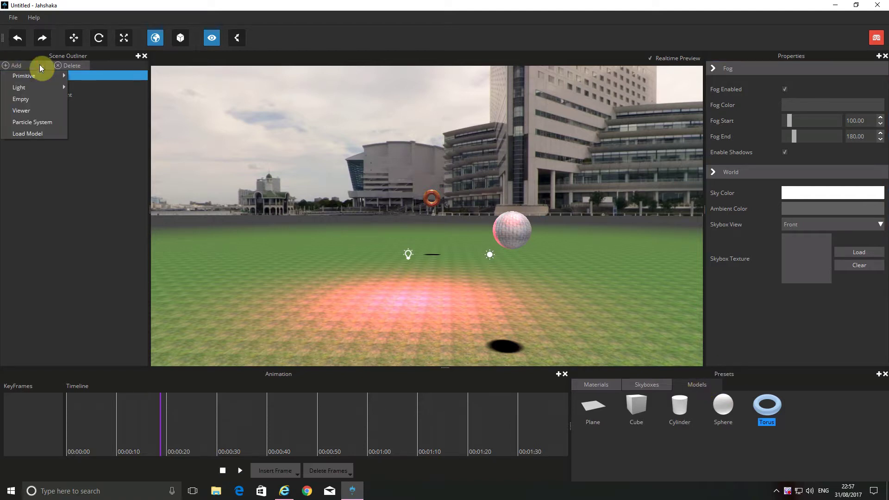
left_click(43, 122)
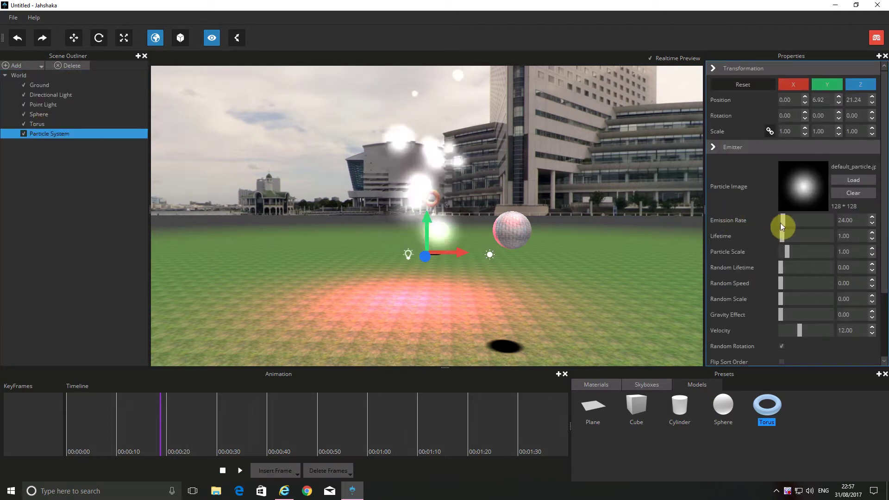
left_click_drag(783, 236, 791, 252)
left_click(787, 251)
mouse_move(782, 220)
left_mouse_down()
mouse_move(793, 224)
mouse_move(785, 224)
left_mouse_up()
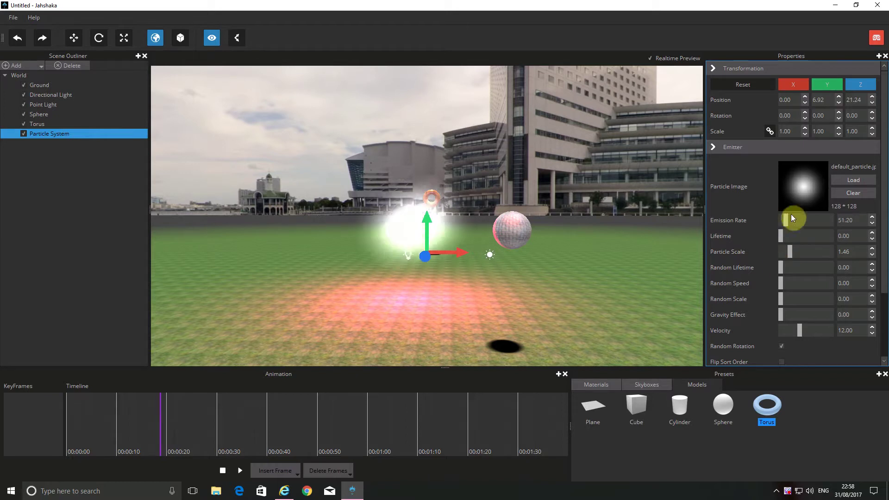
Set the particle system's gravity effect to about 0.37 and hide the particle system in the scene
left_click(781, 315)
left_click_drag(791, 313, 802, 315)
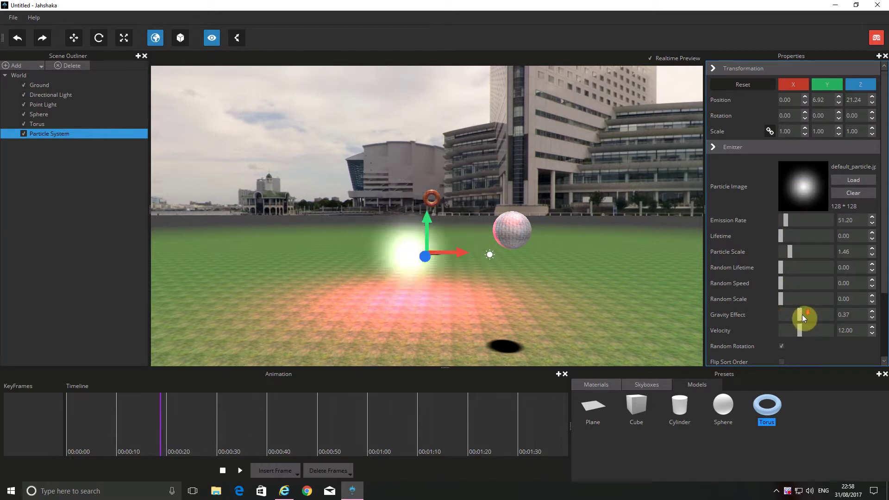
left_click_drag(884, 276, 884, 305)
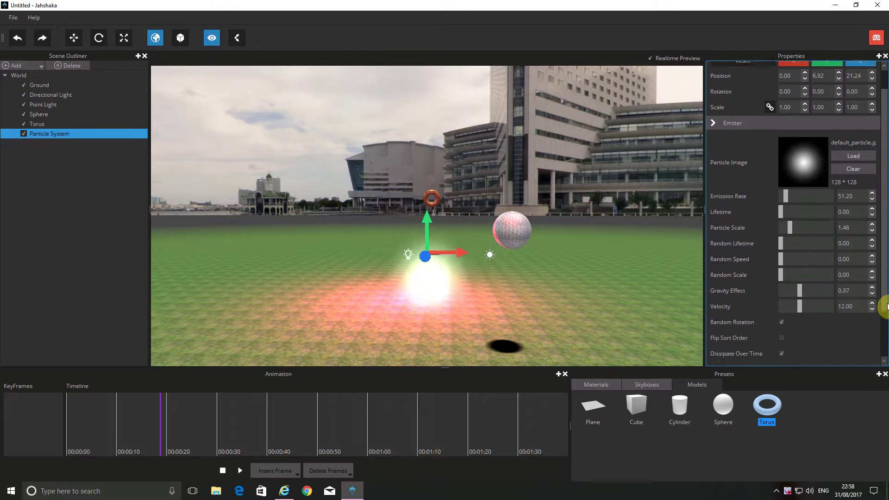
left_click(24, 135)
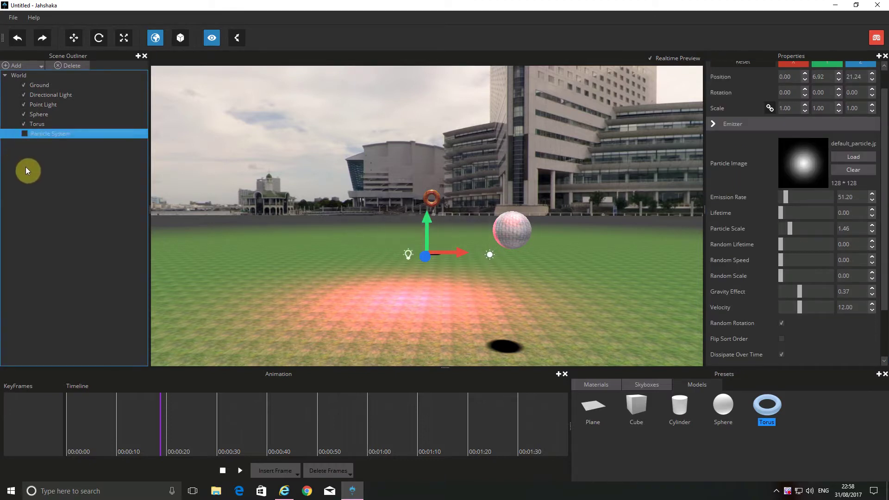
Load the StanfordDragon model into the scene and move it closer to the camera and to the left of the sphere
left_click(27, 67)
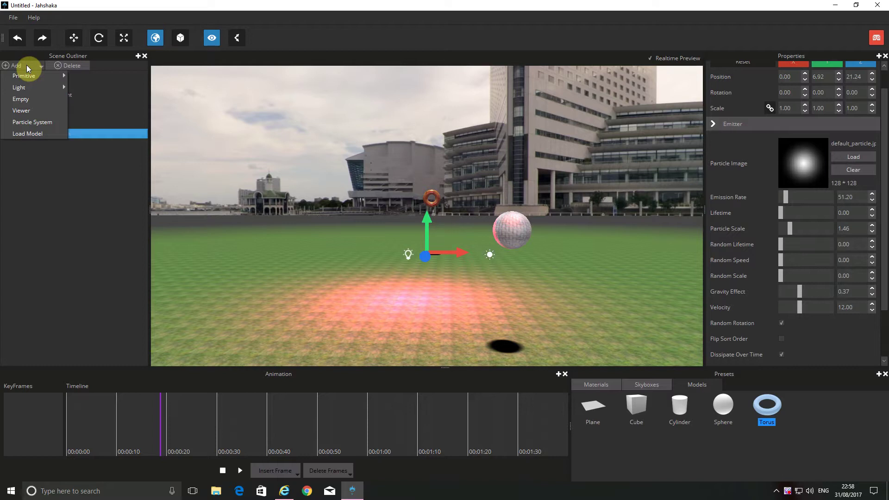
left_click(43, 134)
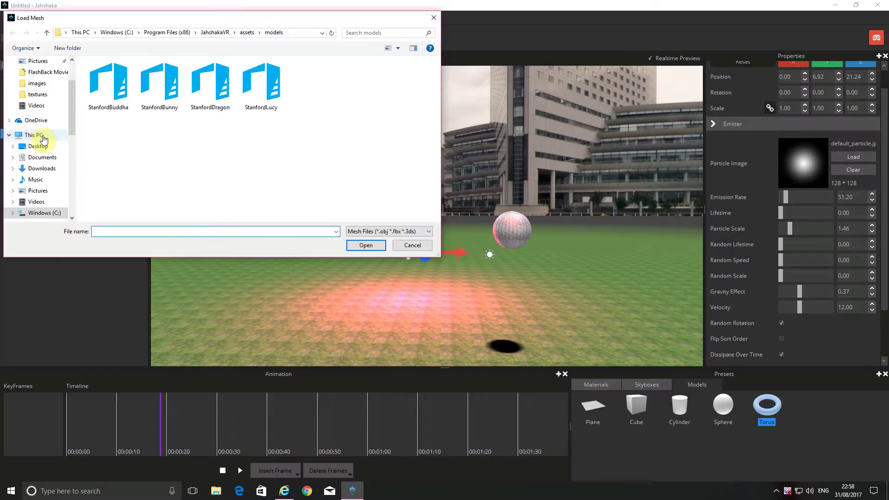
double_click(213, 94)
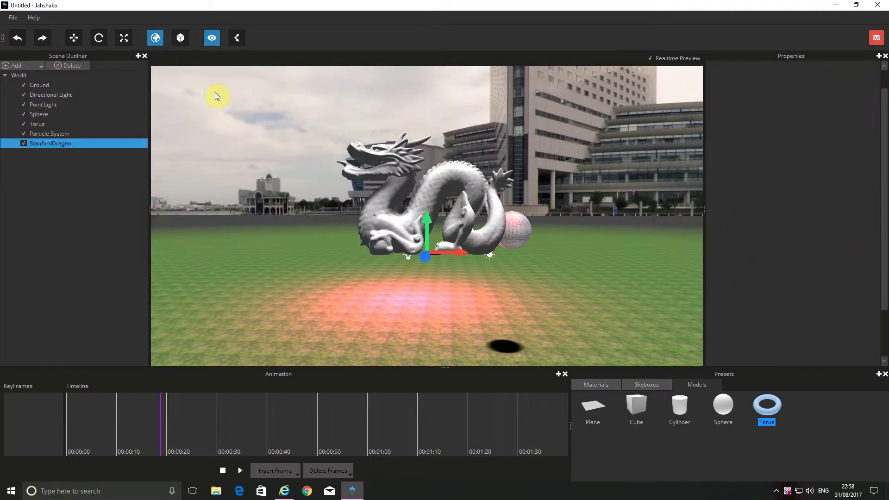
left_click_drag(425, 252, 336, 289)
left_click_drag(443, 278, 355, 277)
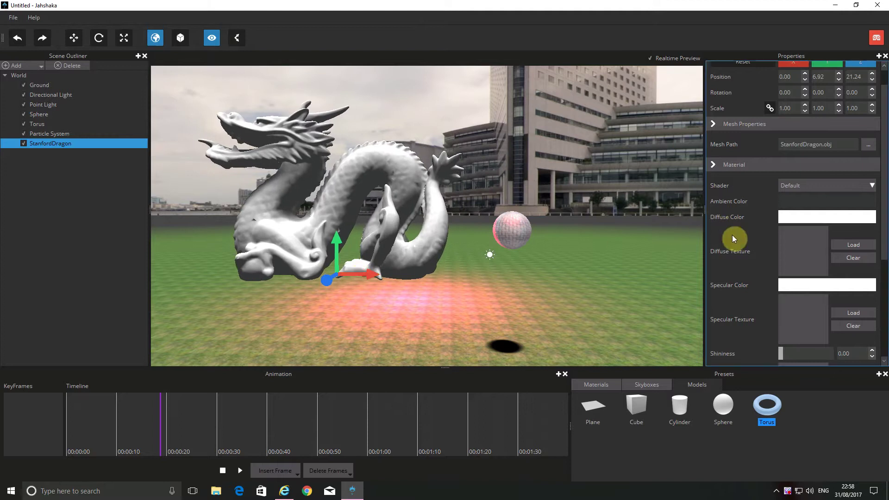
Apply the Leather material preset to the dragon
scroll(787, 222, "up", 1)
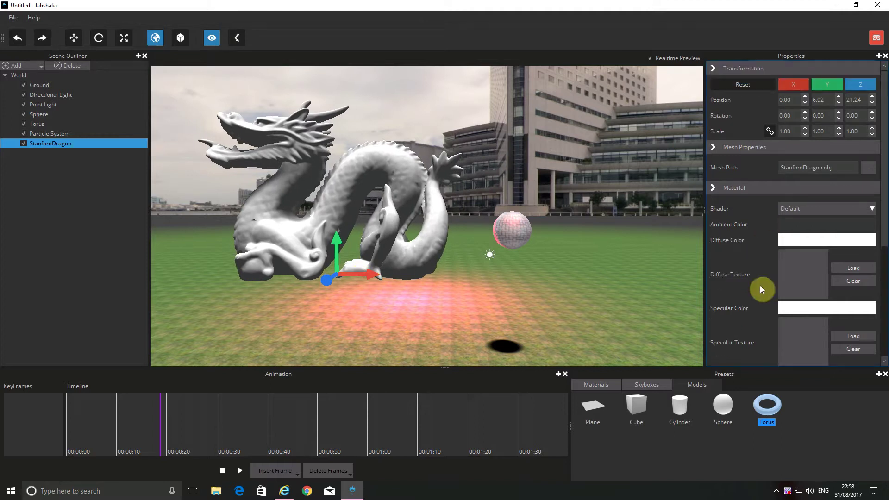
left_click(606, 386)
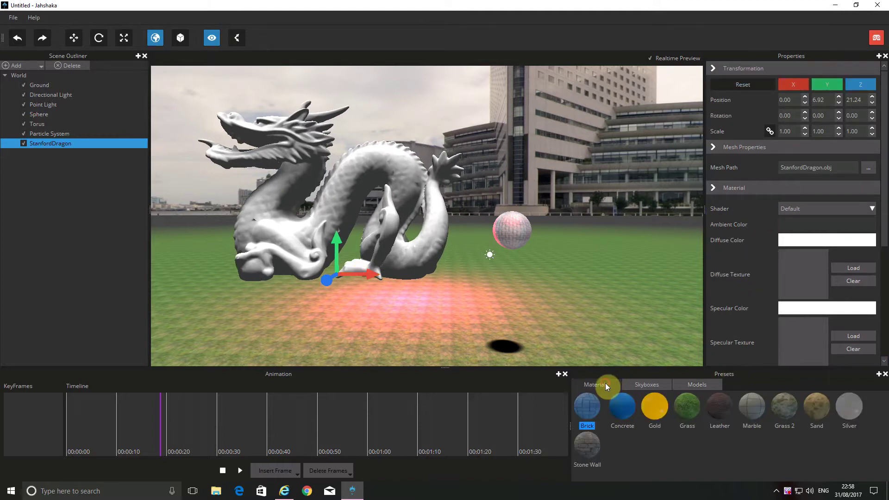
left_click(720, 404)
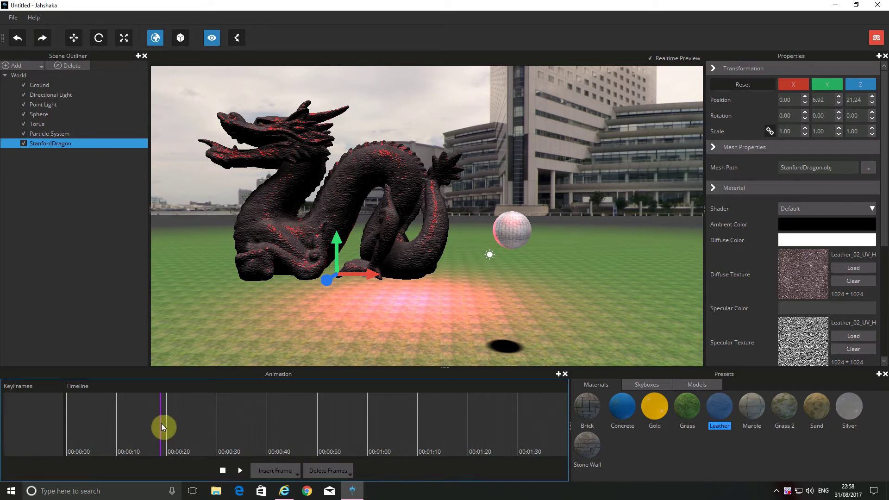
Insert Location, Rotation and Scale keyframes for the dragon at about 3 seconds on the timeline
left_click_drag(162, 425, 89, 427)
left_click(294, 475)
left_click(291, 409)
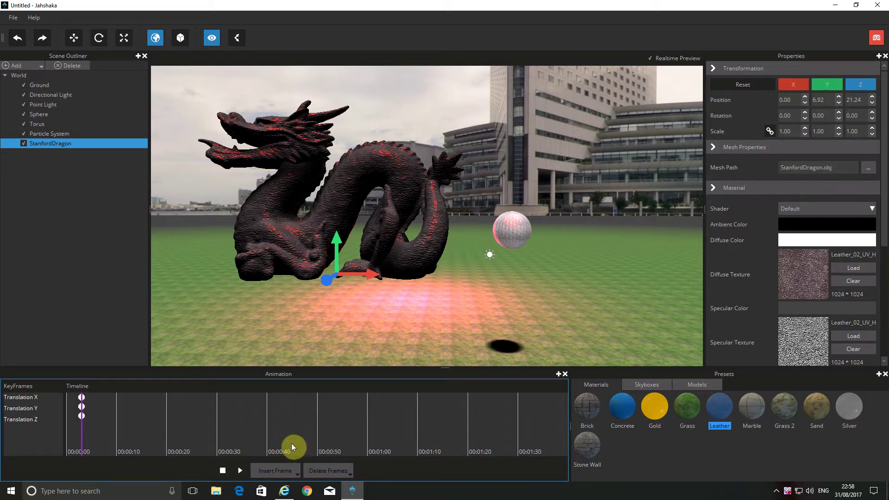
left_click(291, 472)
left_click(291, 421)
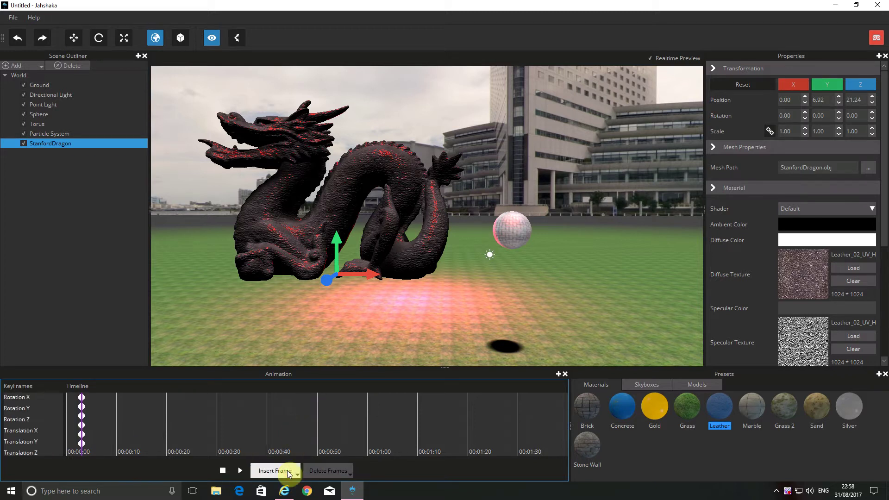
left_click(288, 473)
left_click(293, 434)
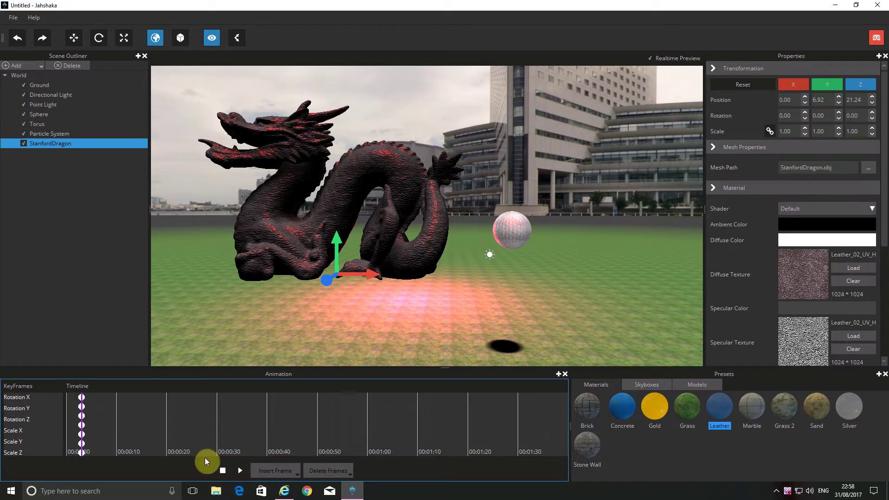
left_click(240, 470)
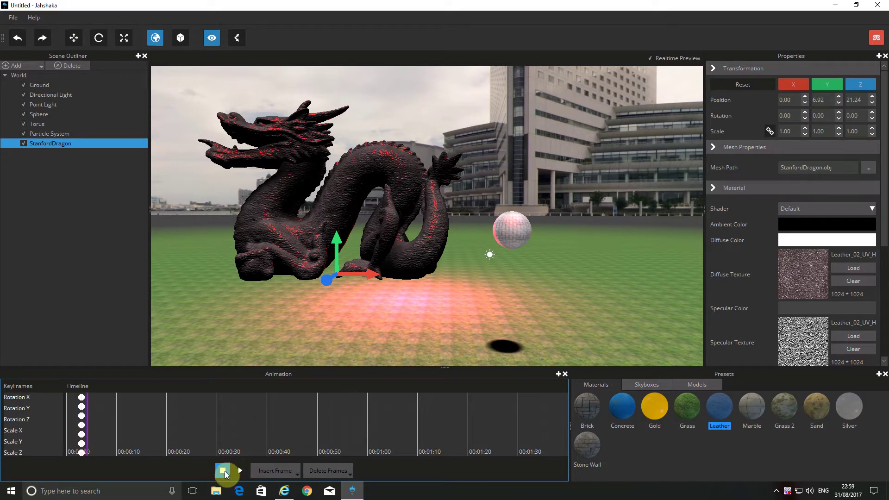
left_click(317, 265)
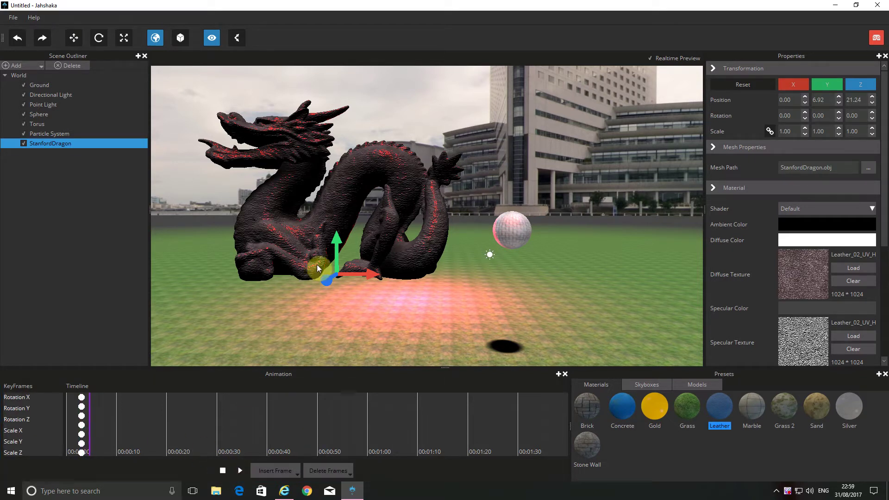
left_click_drag(349, 269, 413, 90)
left_click(67, 387)
left_click(96, 424)
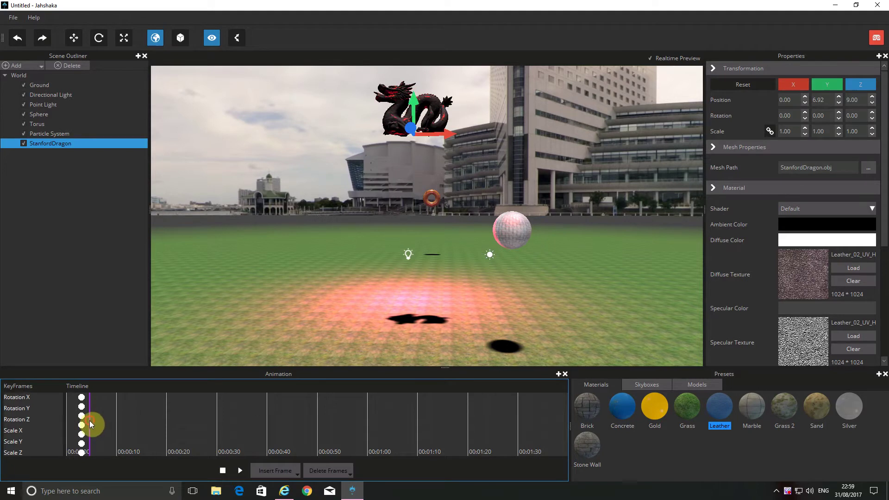
At about 27 seconds on the timeline, move the dragon up and farther back, and insert its Location, Rotation and Scale keyframes
left_click_drag(90, 420, 200, 431)
left_click_drag(340, 276, 407, 161)
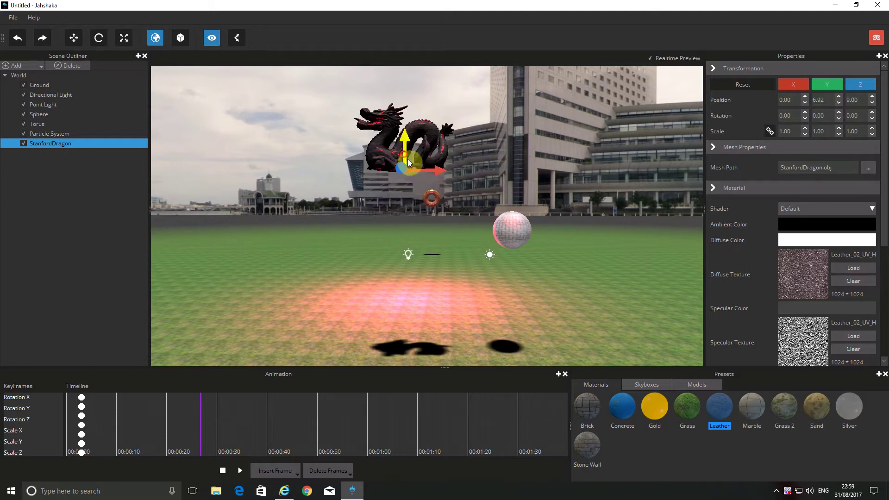
left_click(271, 470)
left_click(280, 412)
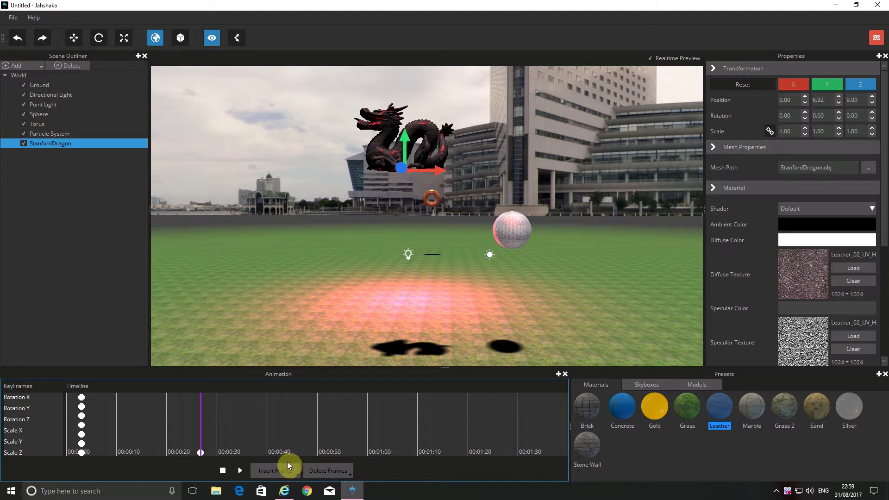
left_click(288, 464)
left_click(290, 418)
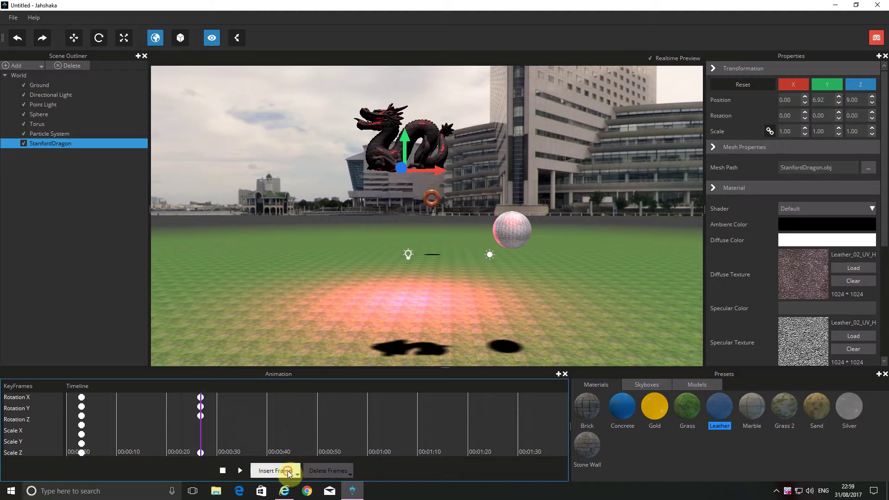
left_click(287, 470)
left_click(288, 433)
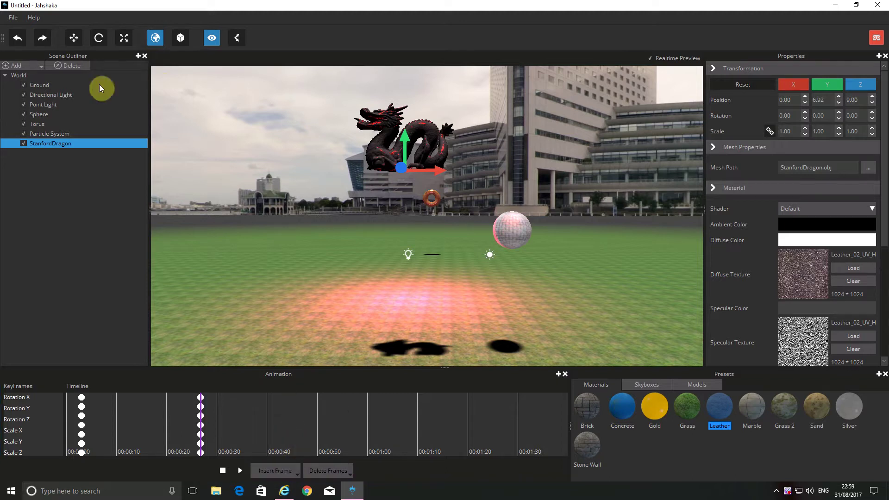
Select the World and scrub the timeline back toward the start to preview the dragon's animation
left_click(34, 77)
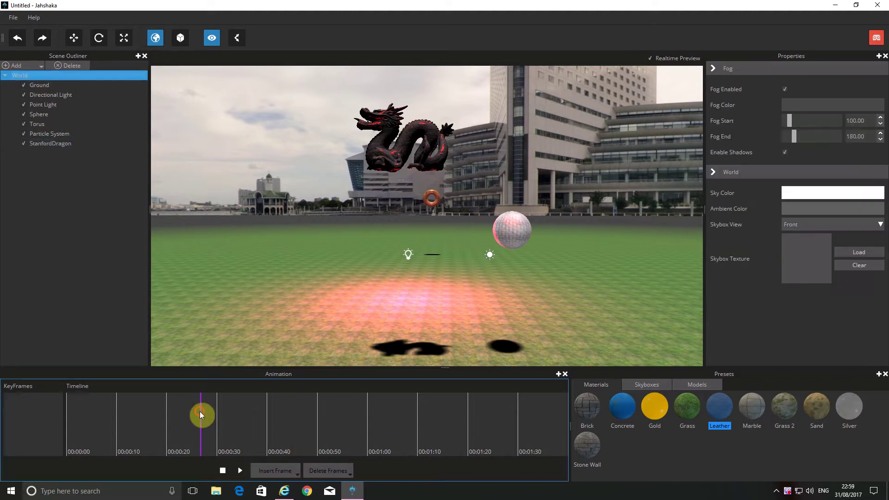
left_click_drag(199, 411, 182, 412)
left_click_drag(128, 418, 57, 427)
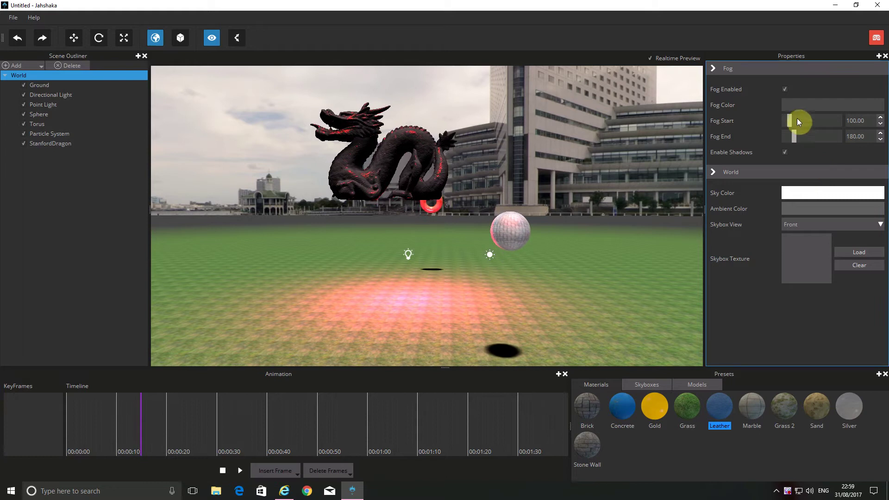
Set the world's fog start to about 116 and its fog color to light yellow #ffff7f
mouse_move(797, 121)
left_mouse_down()
mouse_move(804, 119)
mouse_move(779, 129)
mouse_move(791, 126)
left_mouse_up()
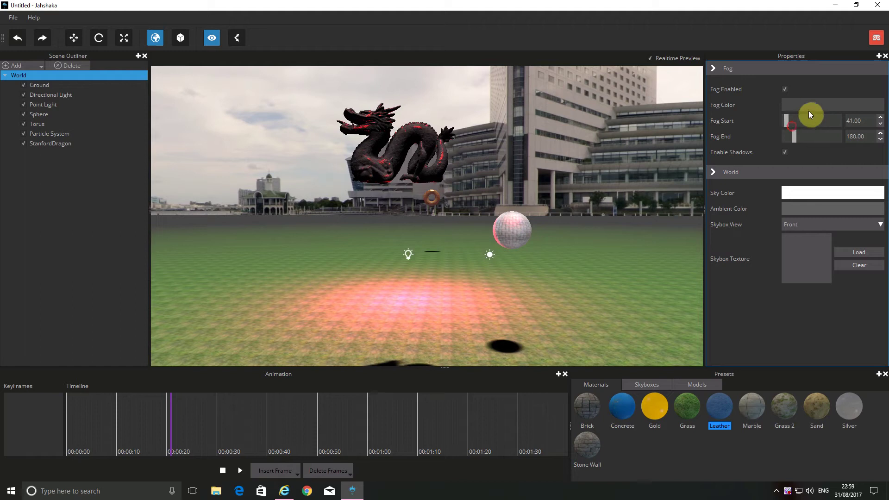
left_click(809, 105)
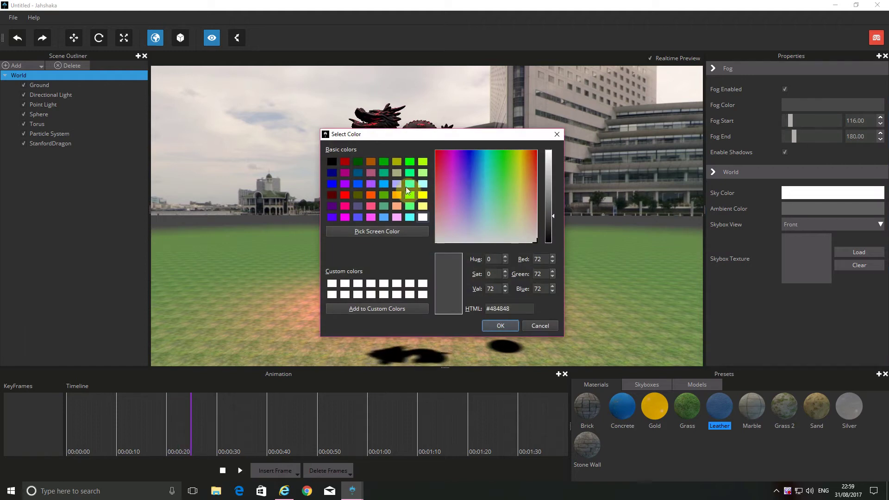
left_click(422, 206)
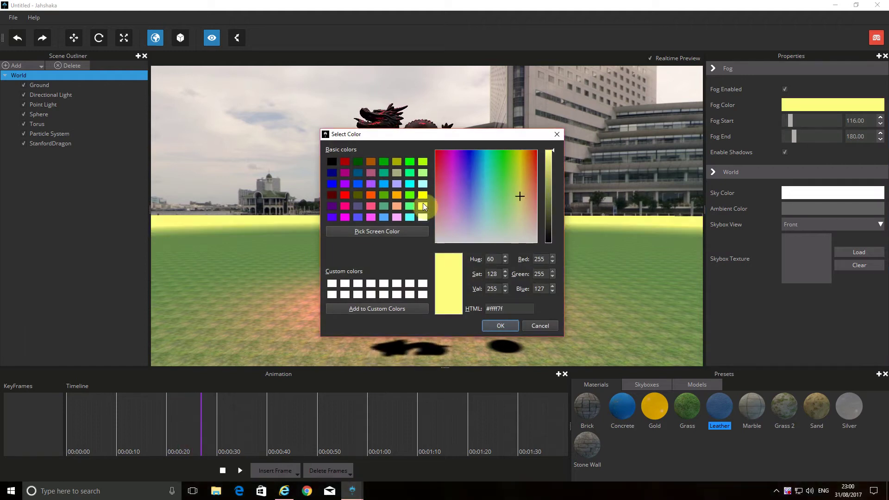
left_click(557, 135)
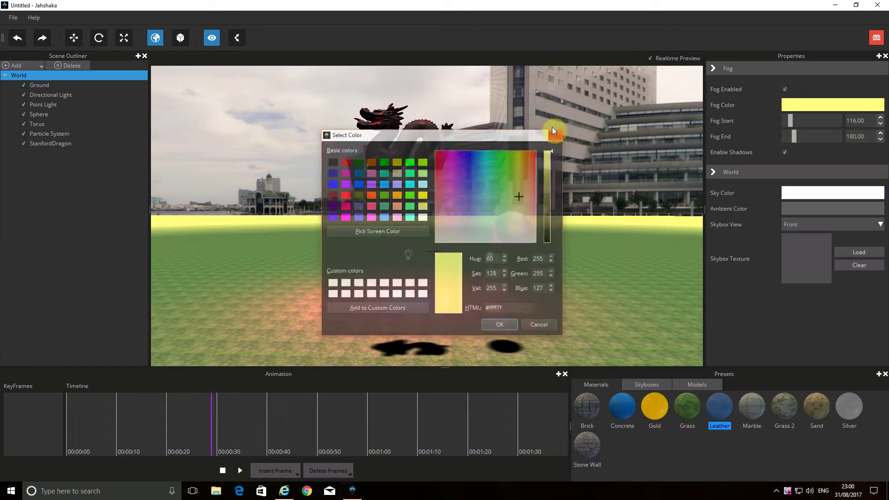
Lower the world's fog start to 0
left_click(791, 121)
left_click_drag(793, 122, 764, 128)
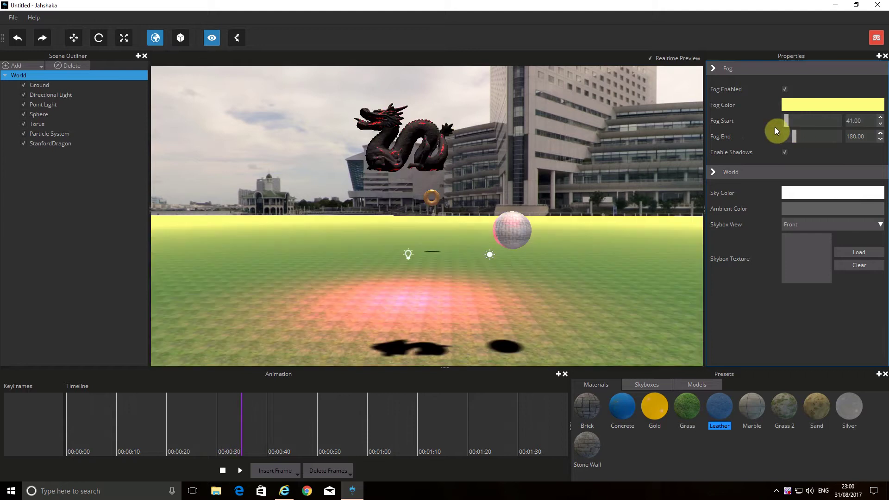
left_click(771, 127)
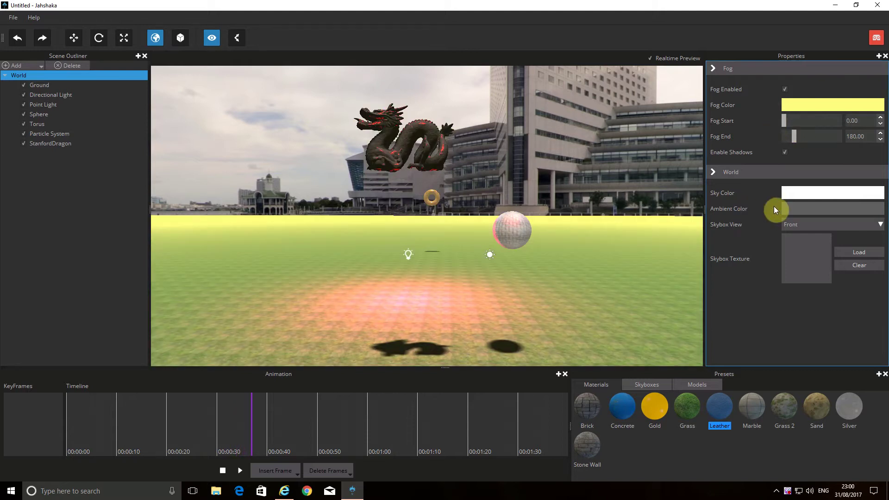
Change the world's sky color to bright cyan
left_click(806, 196)
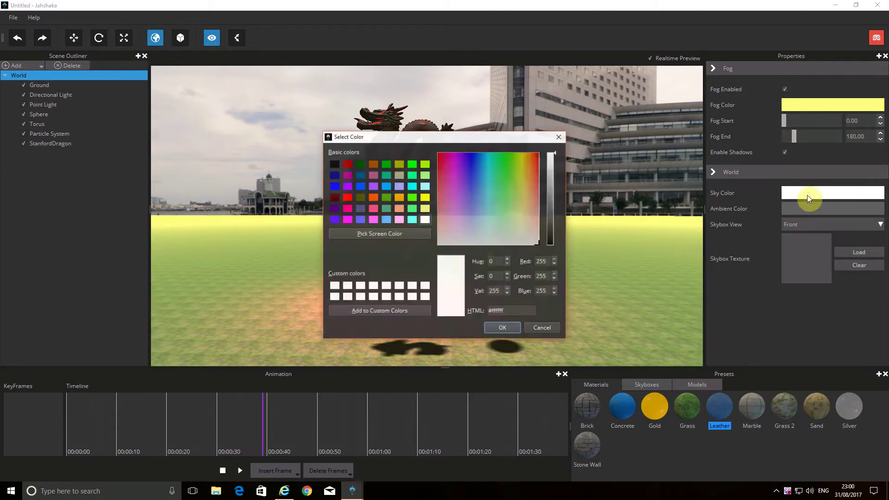
left_click(489, 167)
left_click(559, 135)
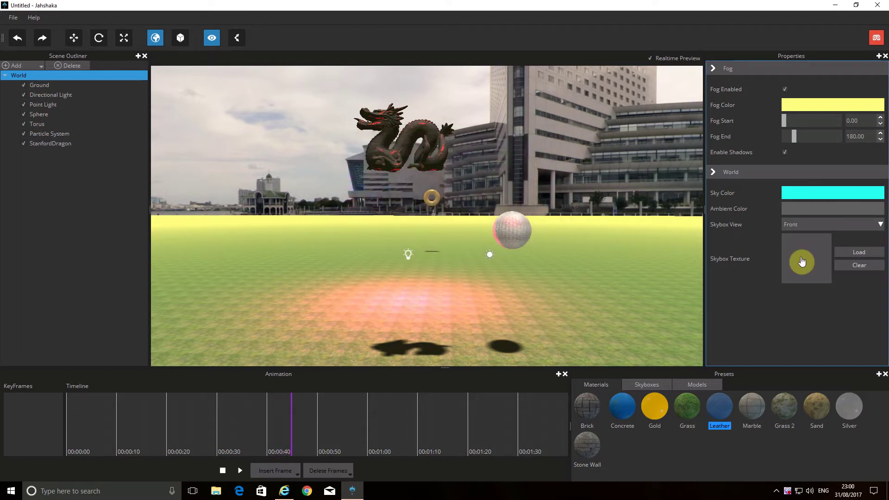
Browse the models, content and images folders inside JahshakaVR's app folder for a skybox texture image
left_click(802, 259)
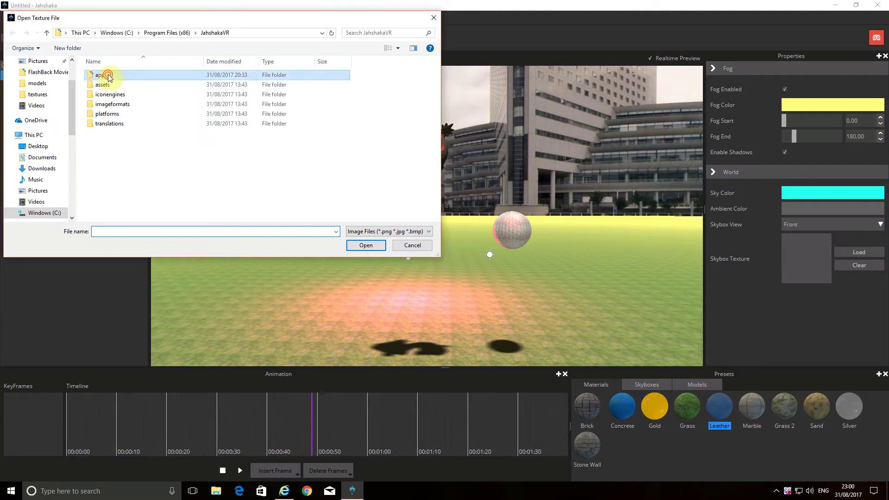
double_click(105, 76)
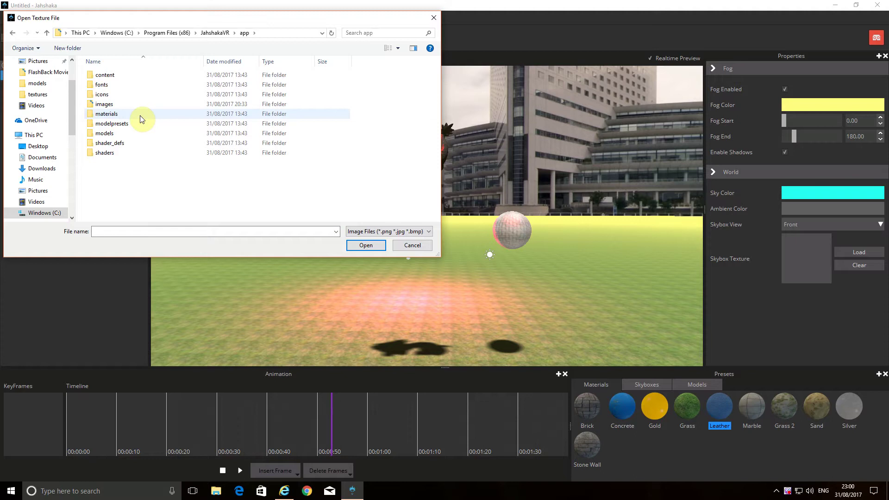
double_click(138, 133)
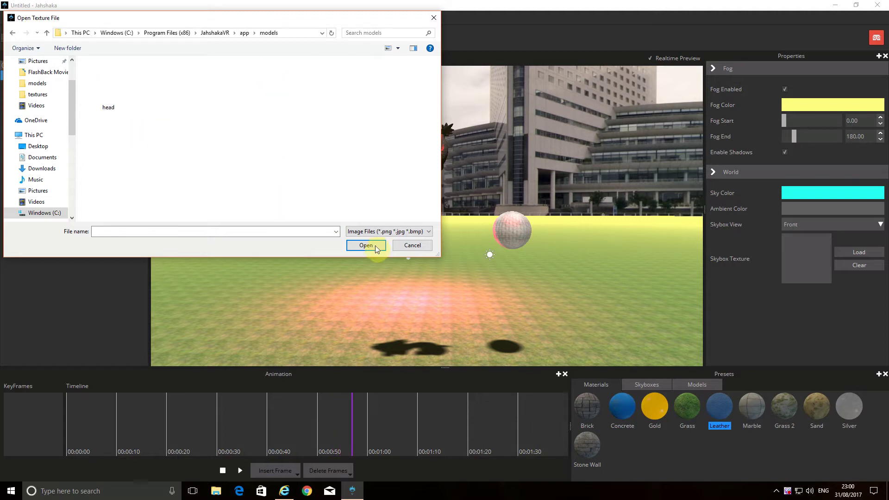
left_click(411, 243)
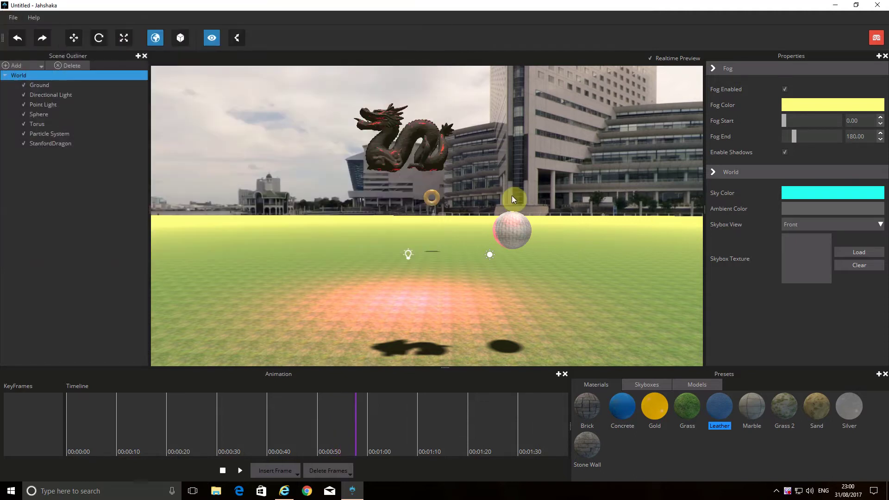
left_click(811, 255)
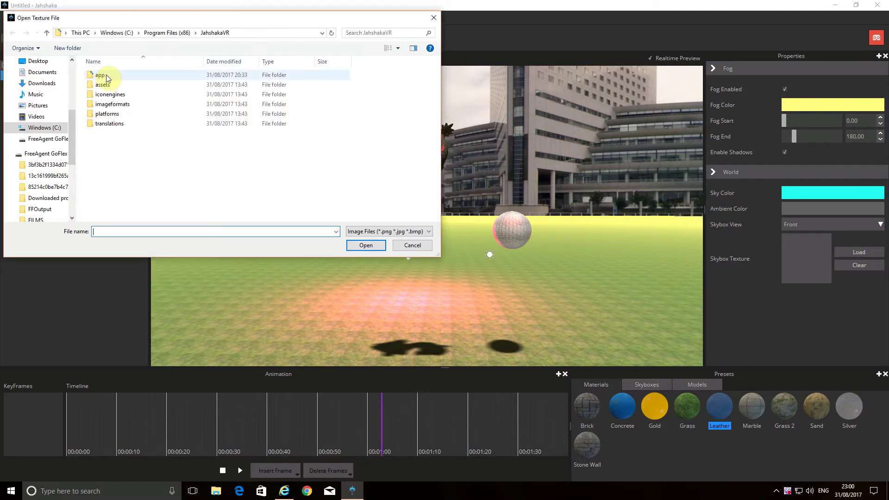
double_click(102, 74)
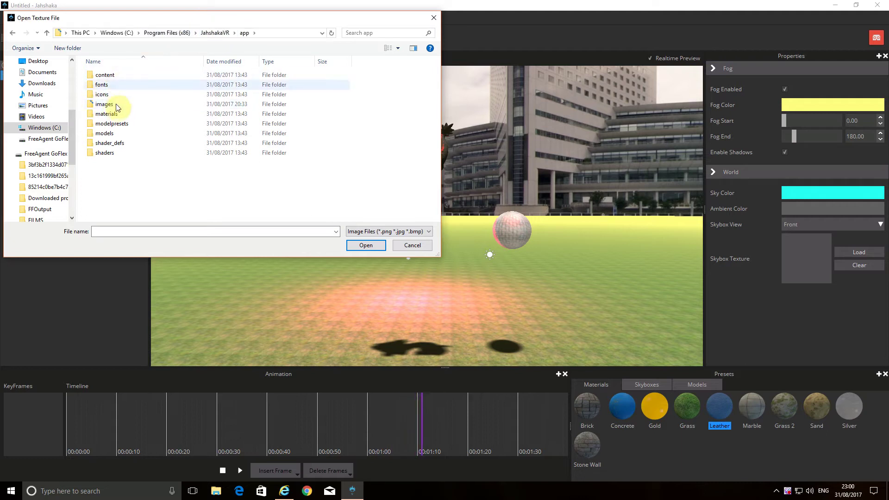
double_click(105, 75)
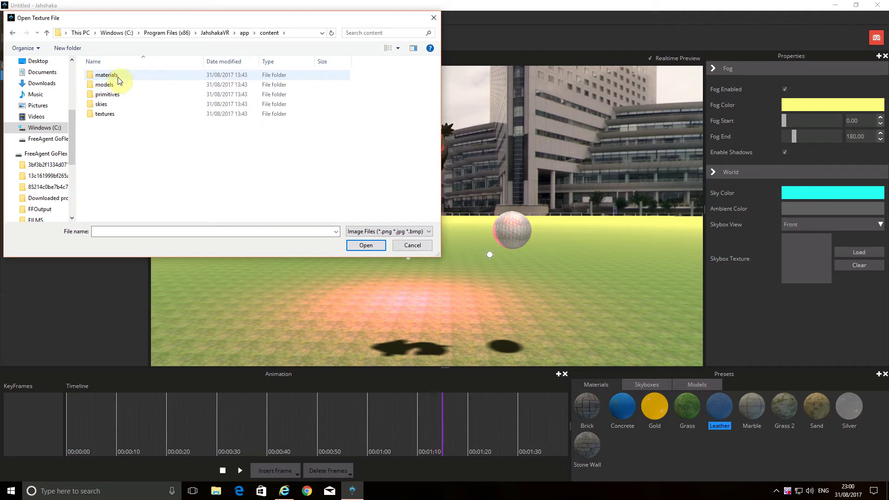
left_click(118, 80)
double_click(119, 80)
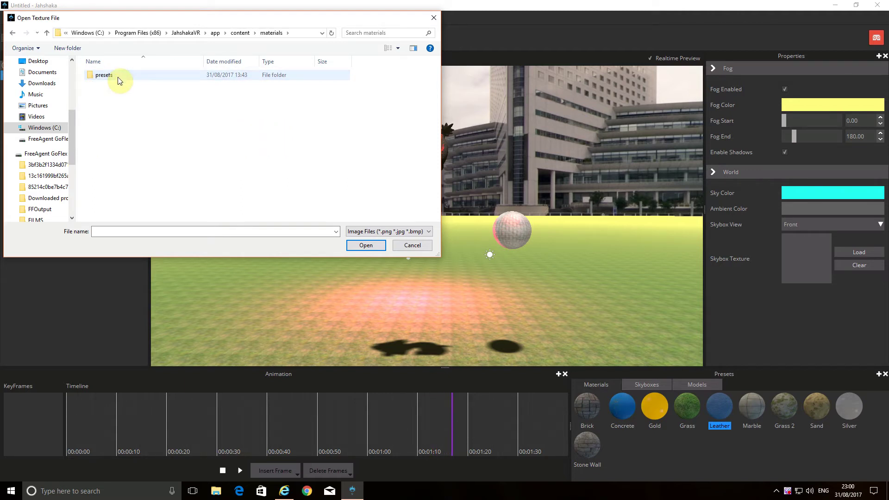
left_click(241, 33)
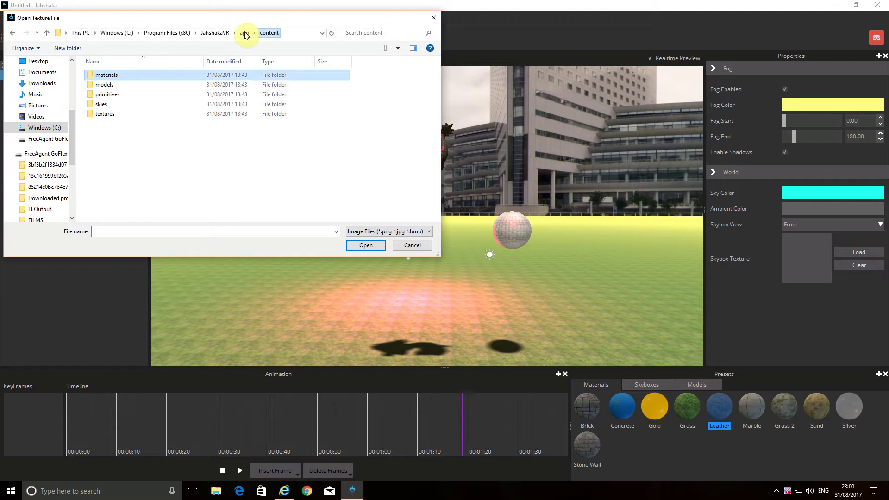
left_click(140, 85)
double_click(139, 85)
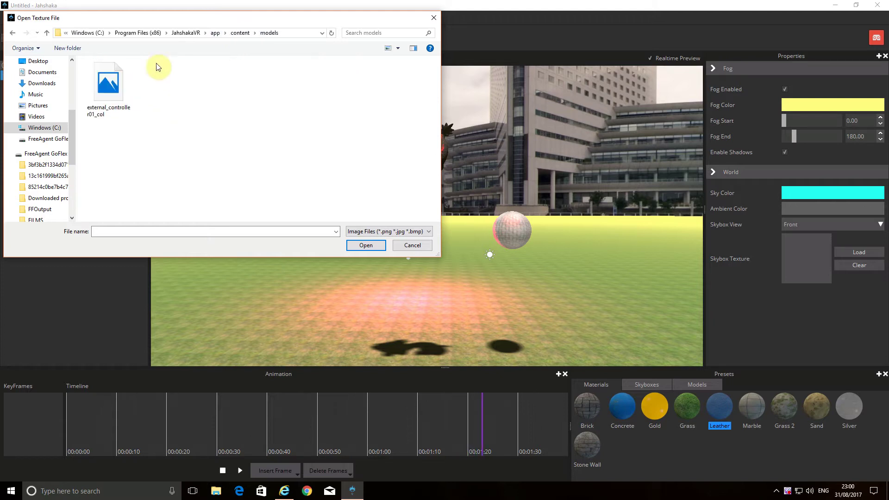
left_click(240, 33)
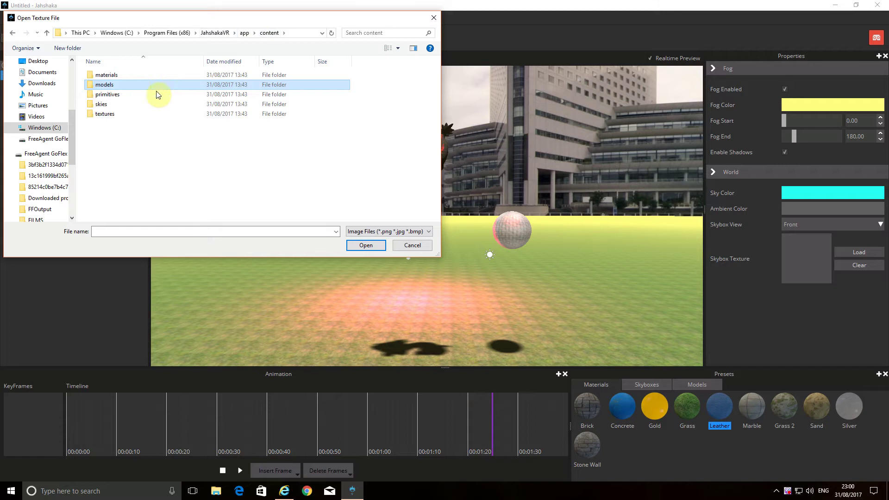
double_click(127, 94)
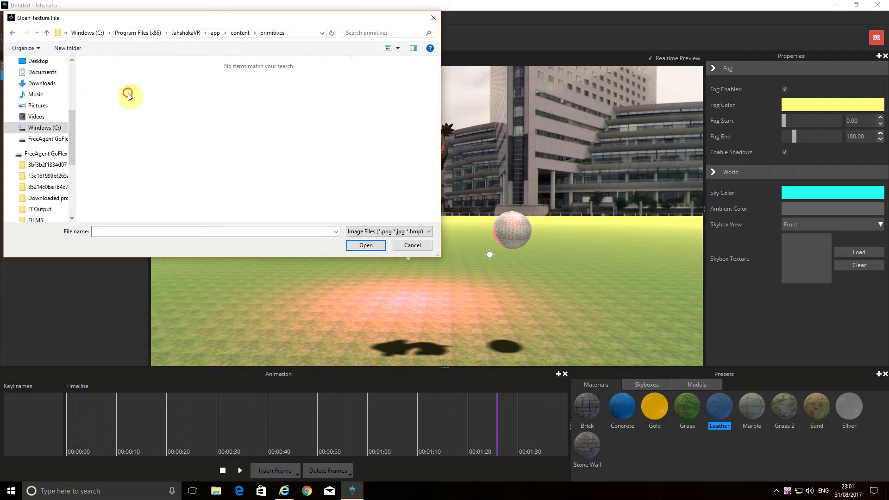
left_click(221, 32)
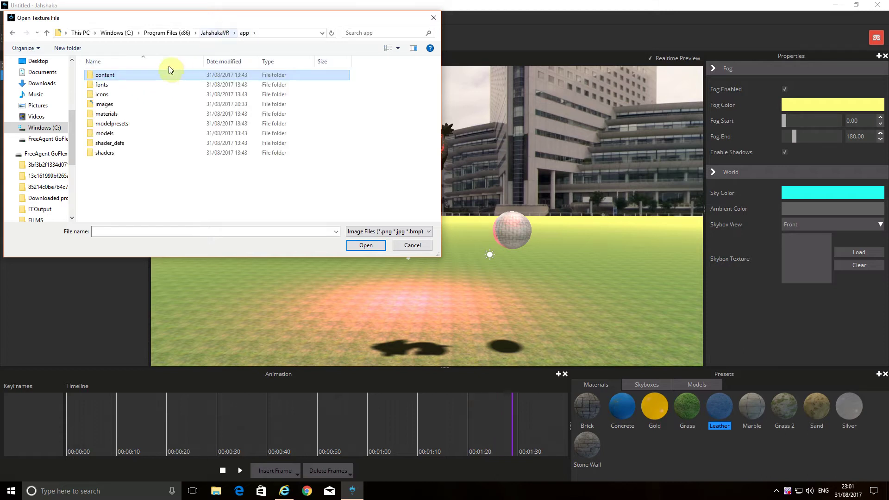
double_click(140, 102)
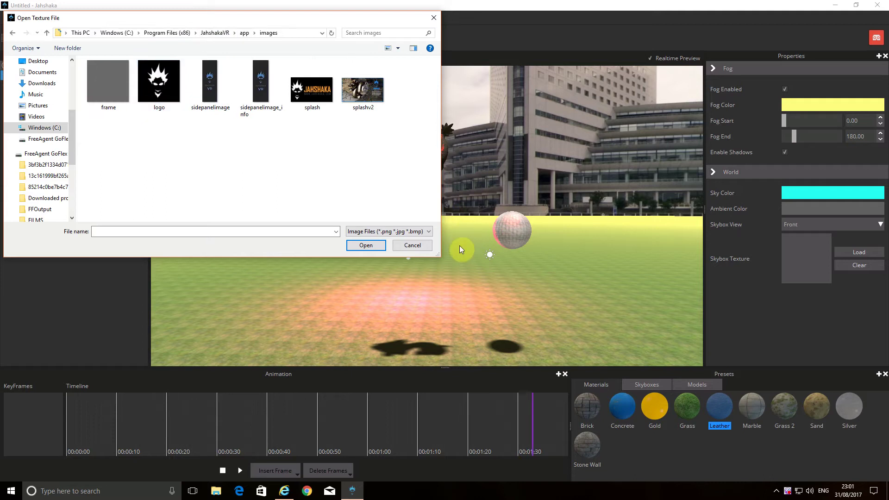
Cancel the skybox texture selection and select the particle system in the scene
left_click_drag(286, 16, 471, 105)
left_click(63, 134)
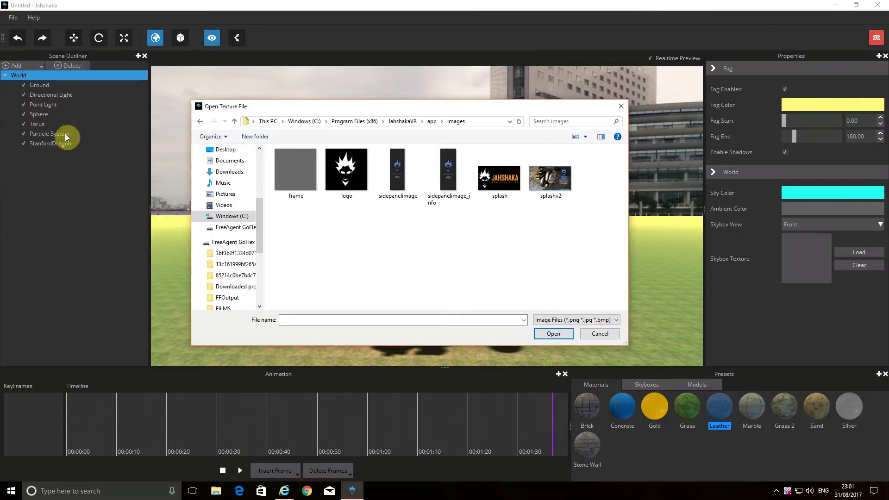
left_click(65, 134)
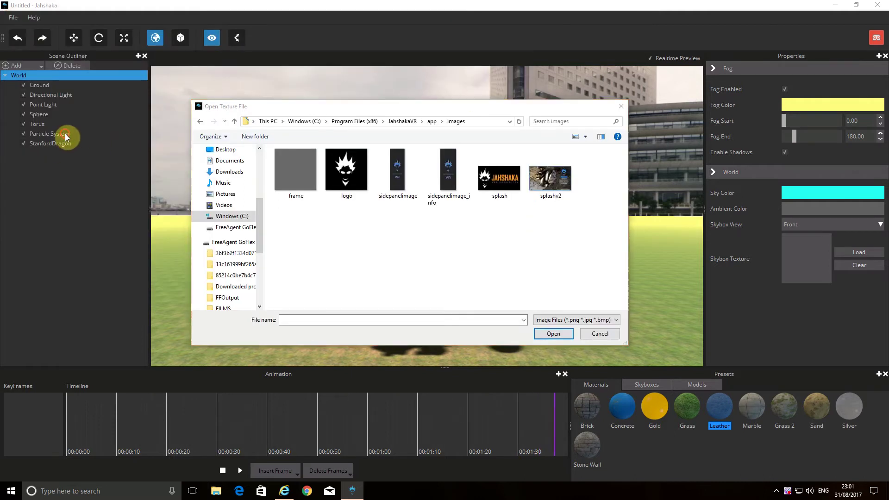
left_click(600, 334)
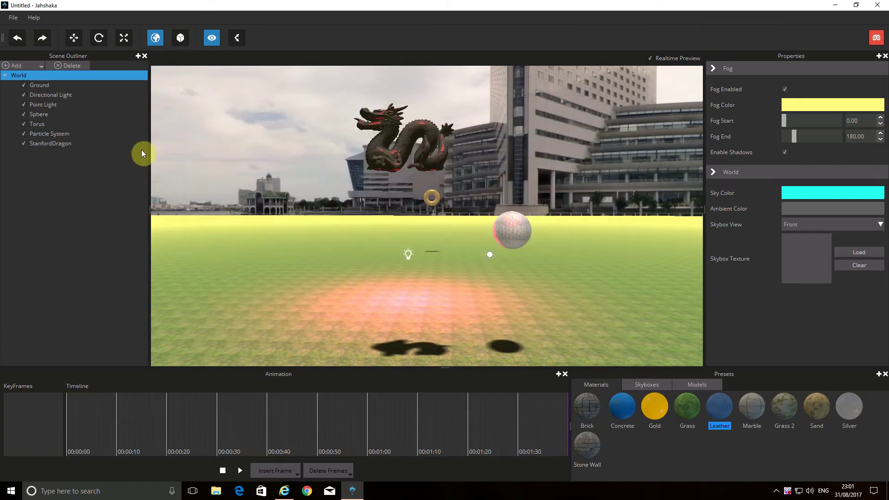
left_click(68, 133)
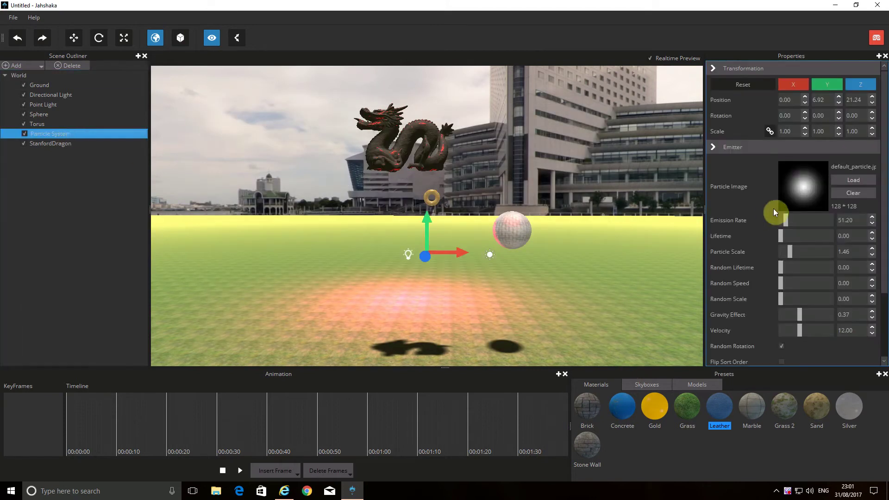
Load splash.png from JahshakaVR's app/images folder as the particle system's particle image
left_click(793, 186)
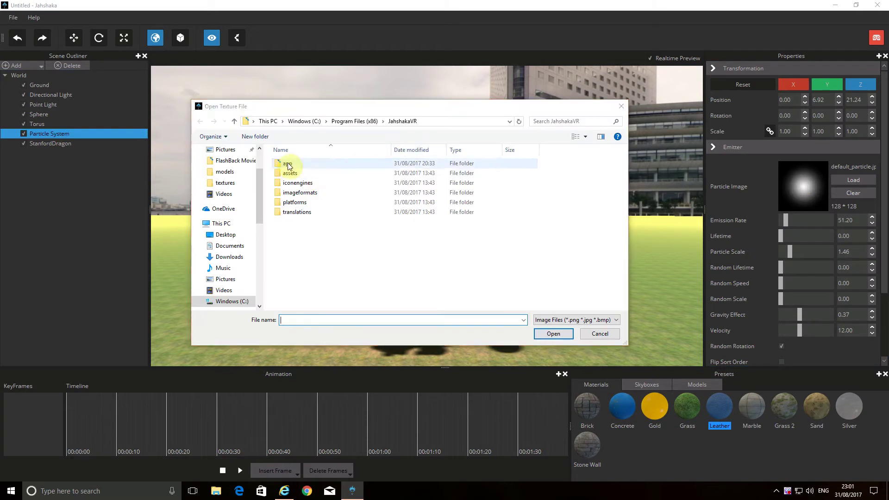
left_click(288, 164)
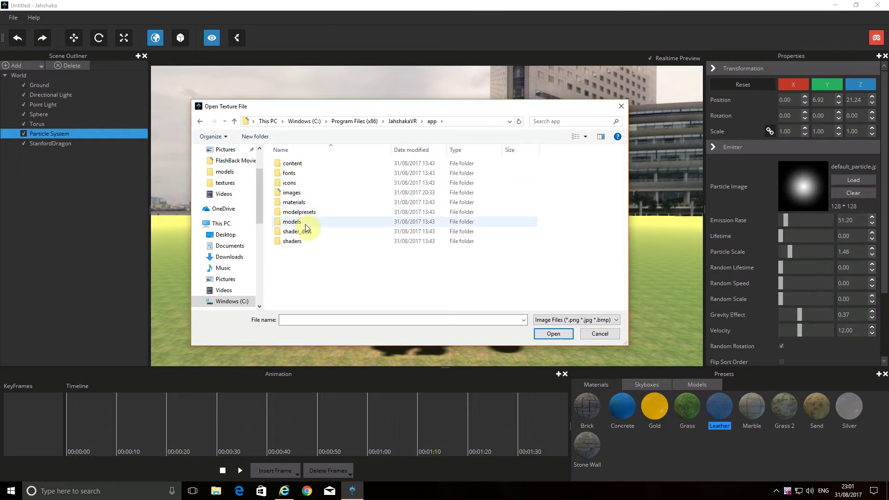
left_click(307, 193)
double_click(307, 194)
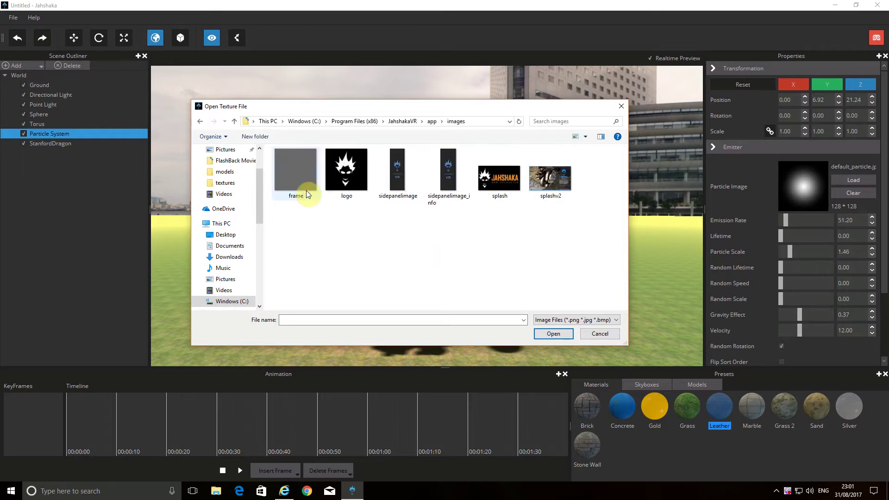
double_click(493, 182)
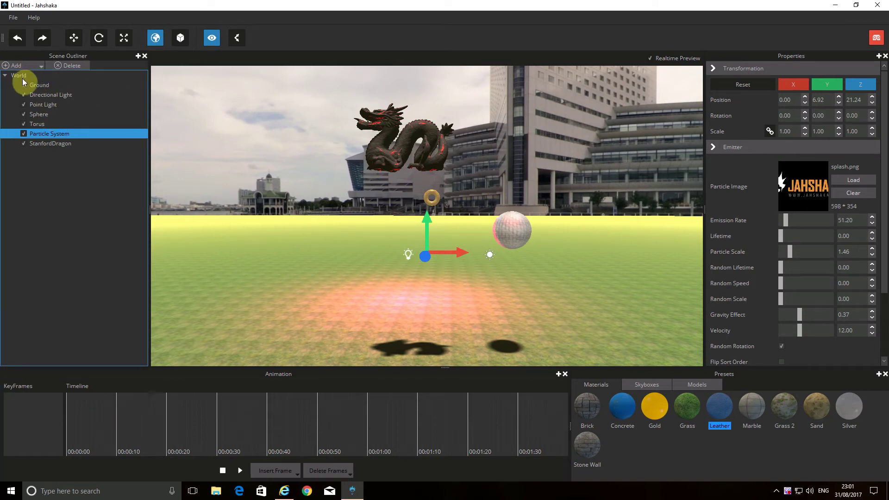
Play the animation timeline with the particle system selected, and stop the playback
left_click(37, 134)
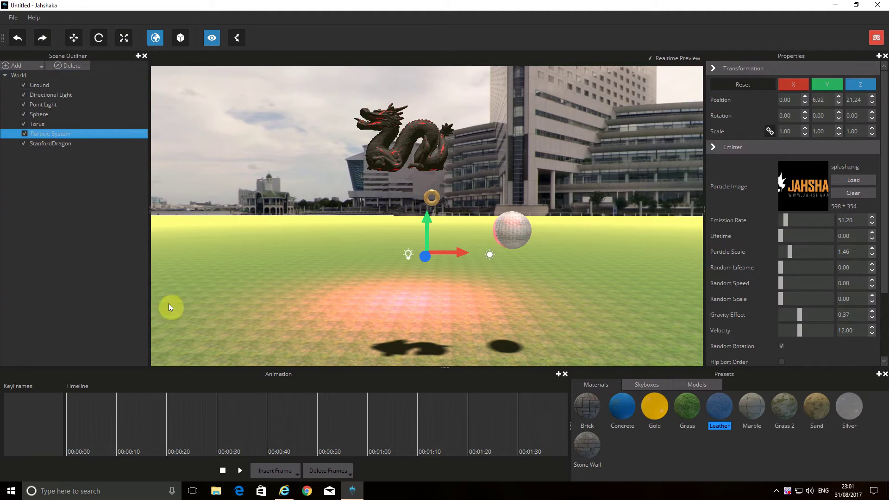
left_click(19, 76)
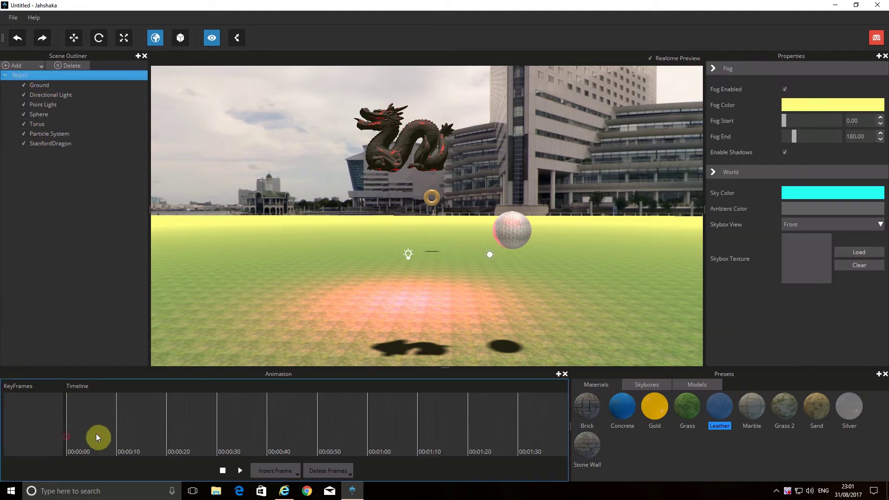
left_click(132, 433)
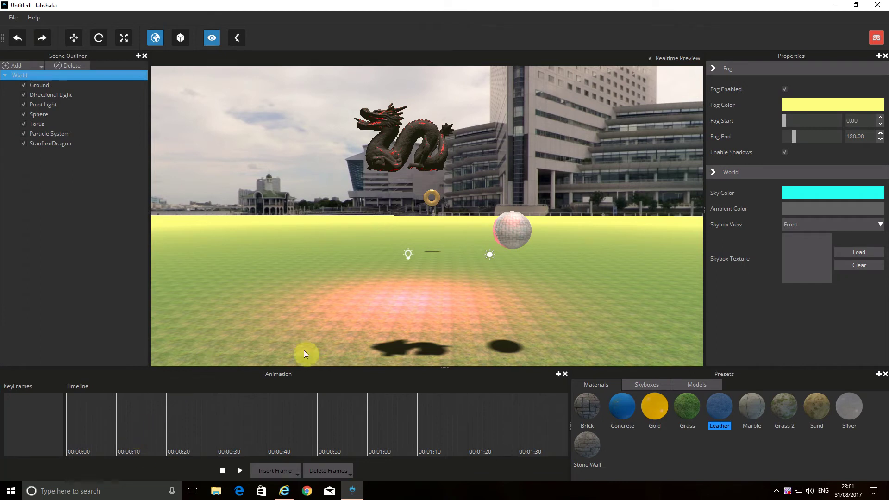
left_click(47, 136)
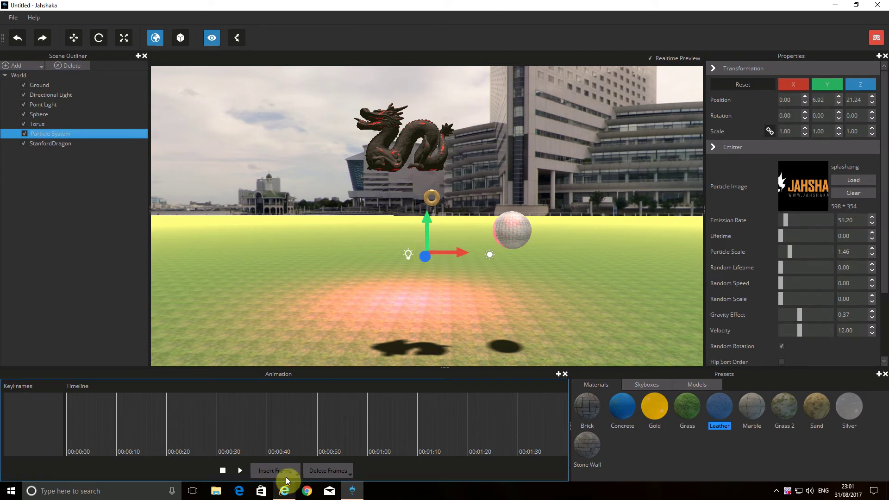
left_click(239, 471)
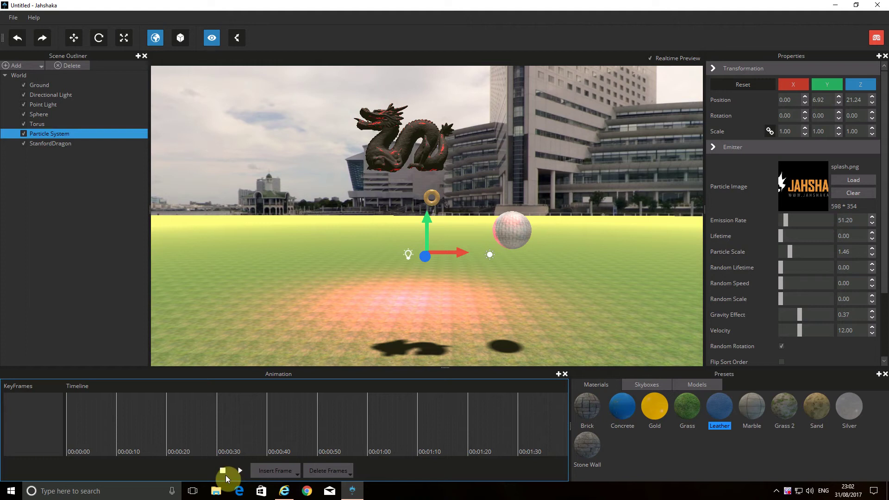
left_click(224, 474)
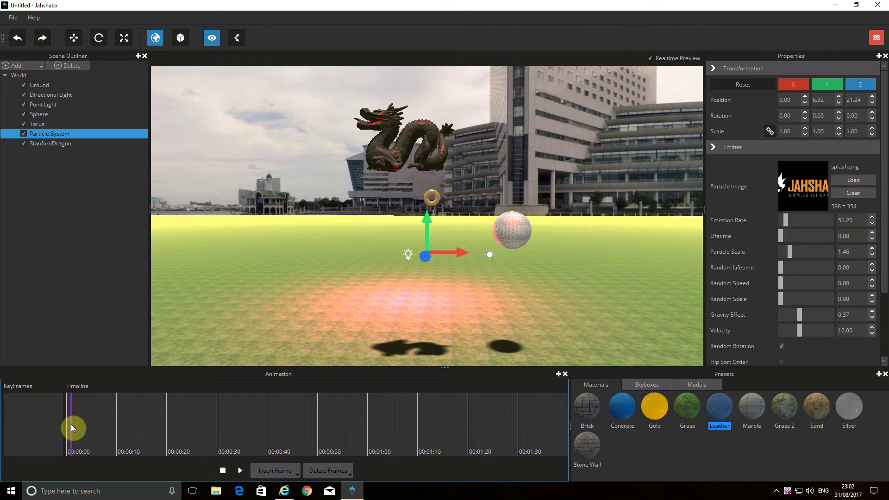
left_click(241, 470)
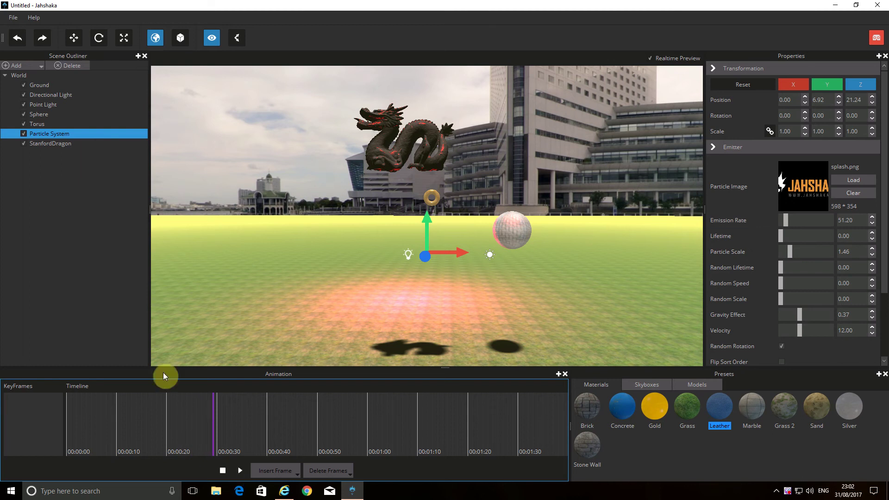
left_click(231, 473)
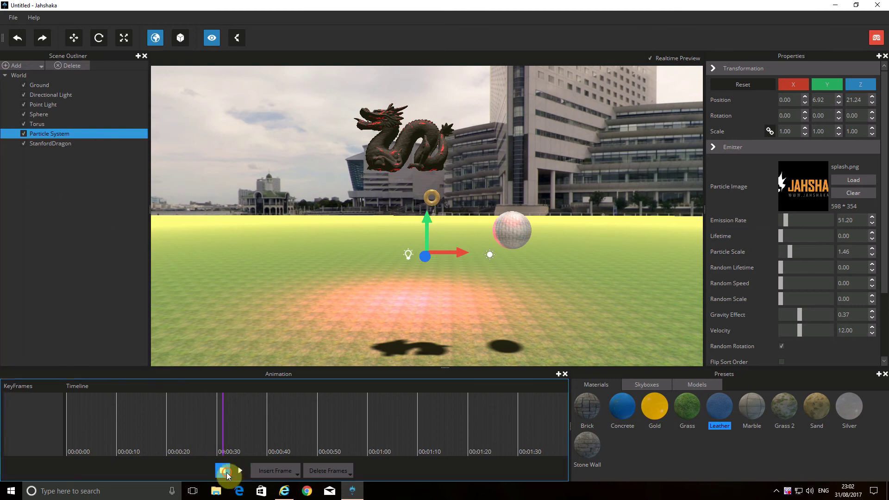
Rotate the leather dragon clockwise about its blue Z axis and stretch it along Z
left_click(404, 148)
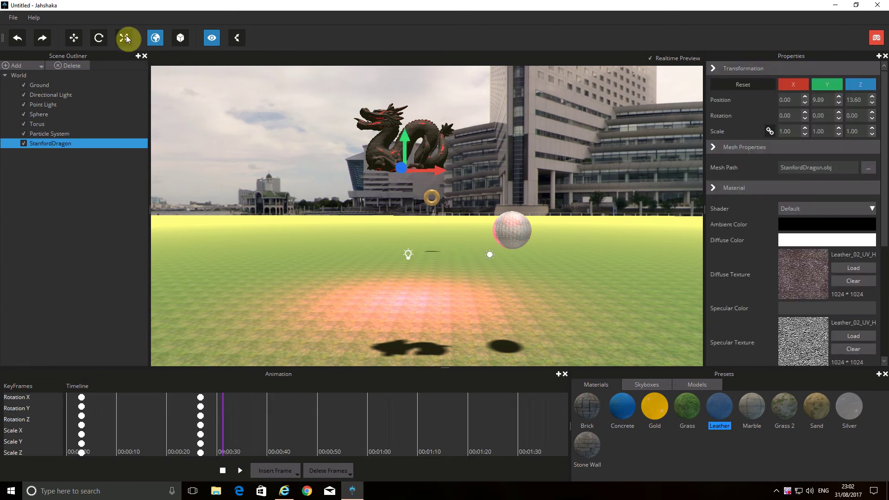
left_click(99, 38)
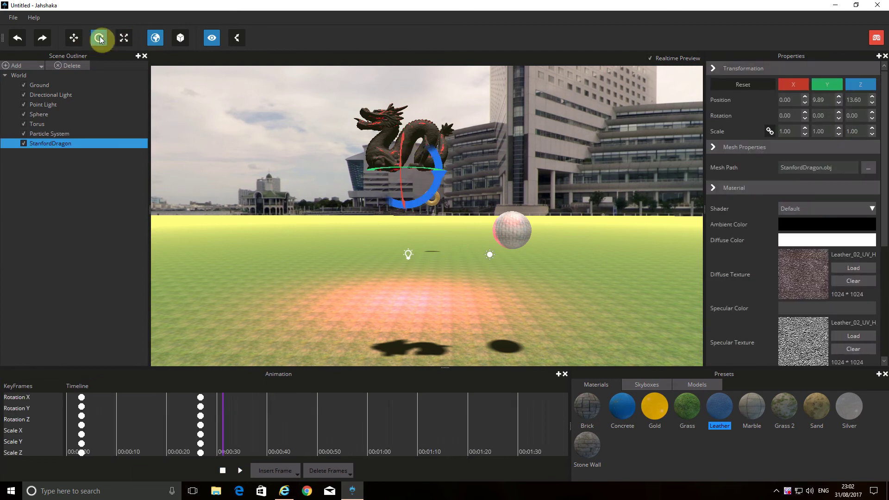
left_click_drag(439, 170, 428, 186)
left_click(126, 38)
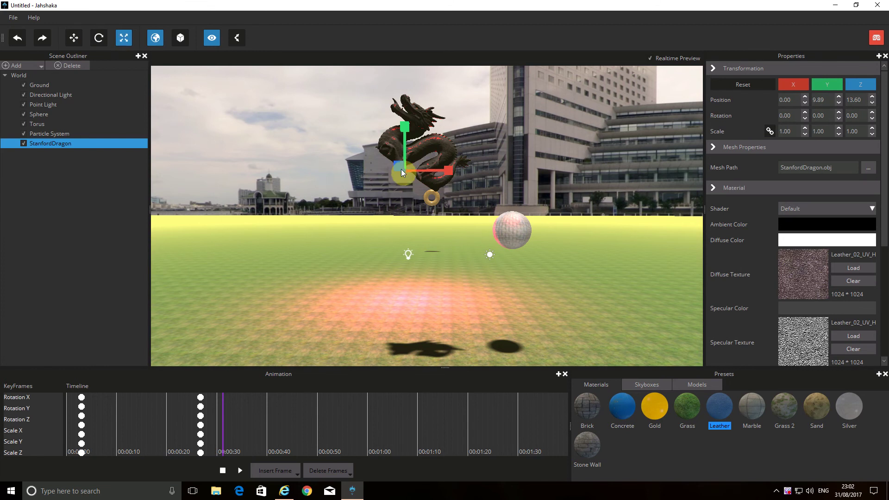
mouse_move(401, 168)
left_mouse_down()
mouse_move(379, 172)
mouse_move(406, 192)
mouse_move(401, 155)
mouse_move(408, 160)
left_mouse_up()
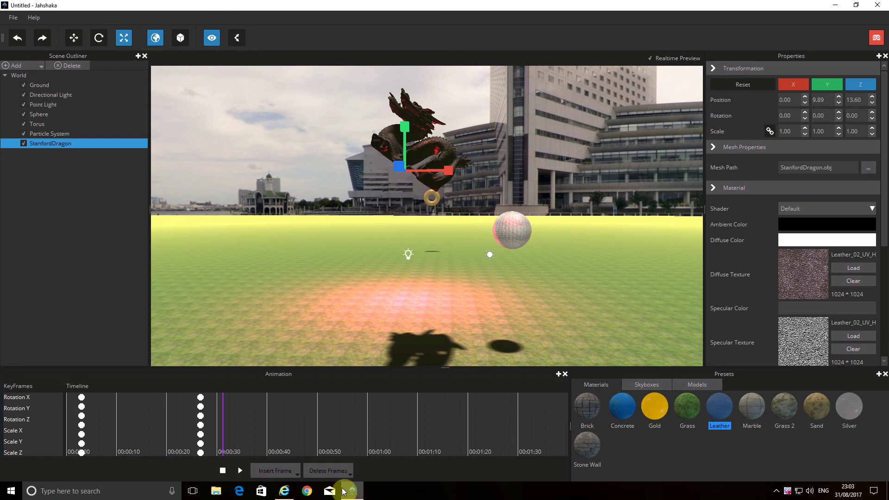
Close Jahshaka and bring up the BB FlashBack Express Recorder window
left_click(882, 4)
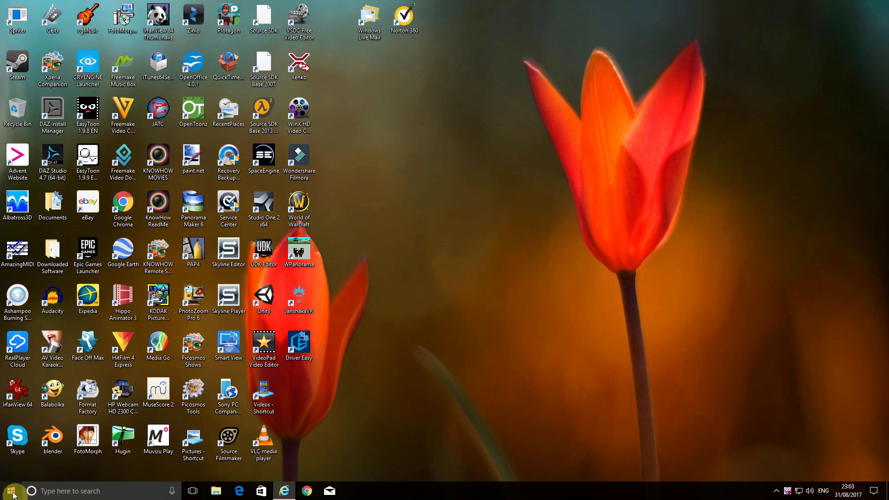
right_click(787, 490)
left_click(789, 485)
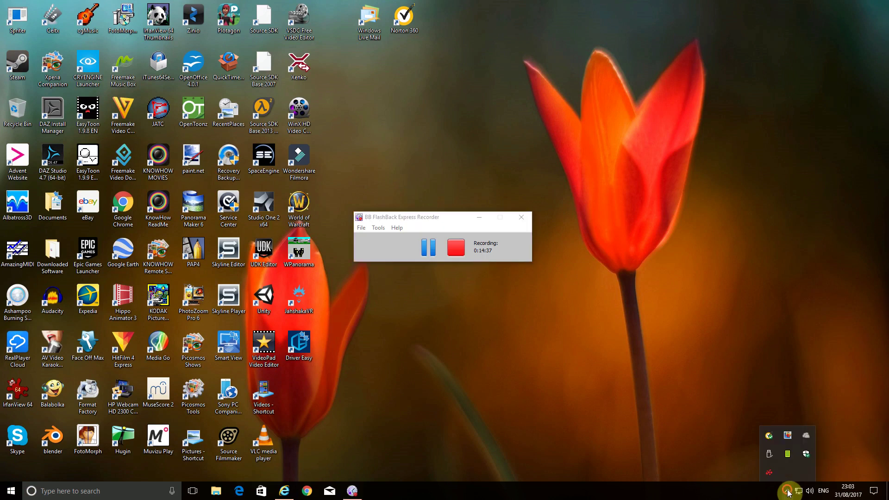